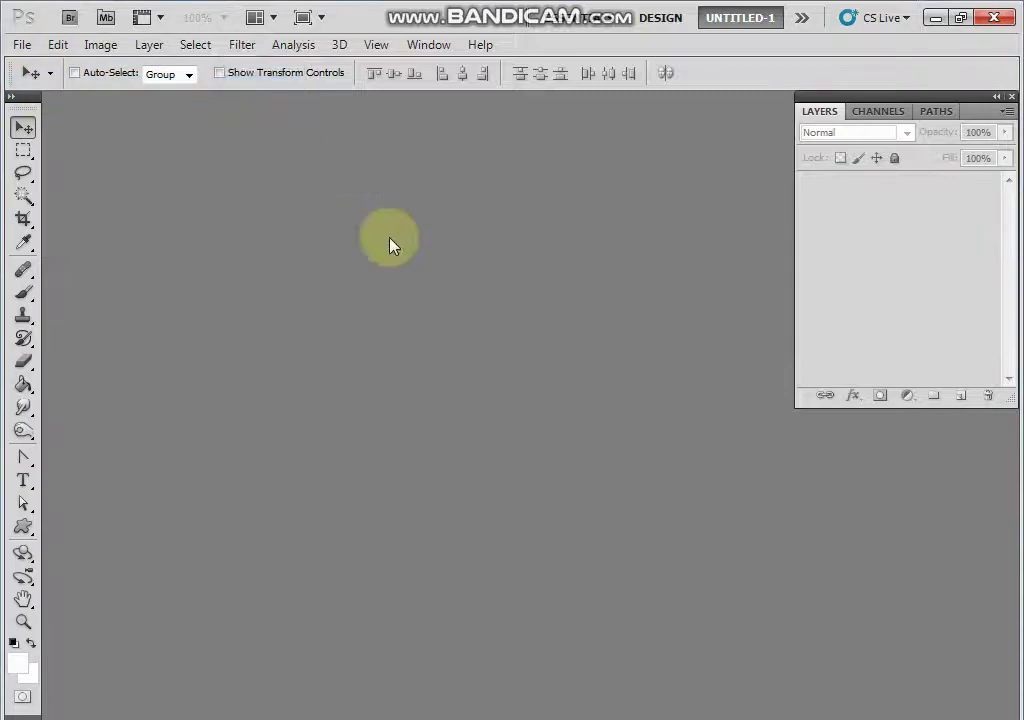
{"action": "left_click", "coordinate": [578, 281]}
{"action": "scroll", "coordinate": [580, 284], "scroll_direction": "down", "scroll_amount": 2}
{"action": "scroll", "coordinate": [584, 287], "scroll_direction": "down", "scroll_amount": 6}
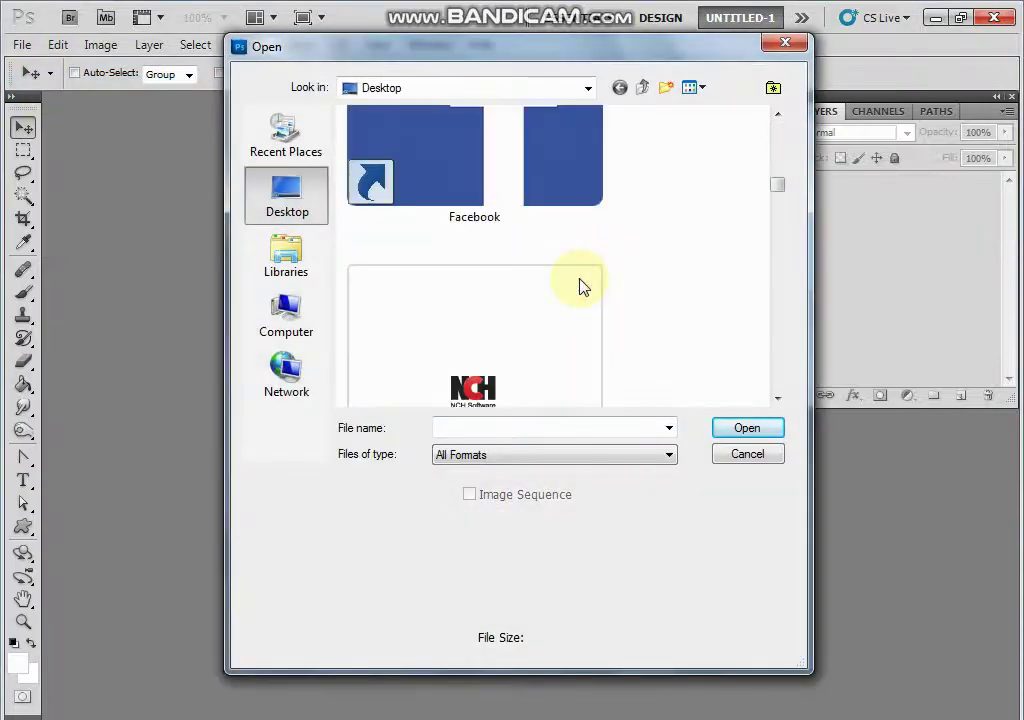
{"action": "scroll", "coordinate": [584, 288], "scroll_direction": "down", "scroll_amount": 4}
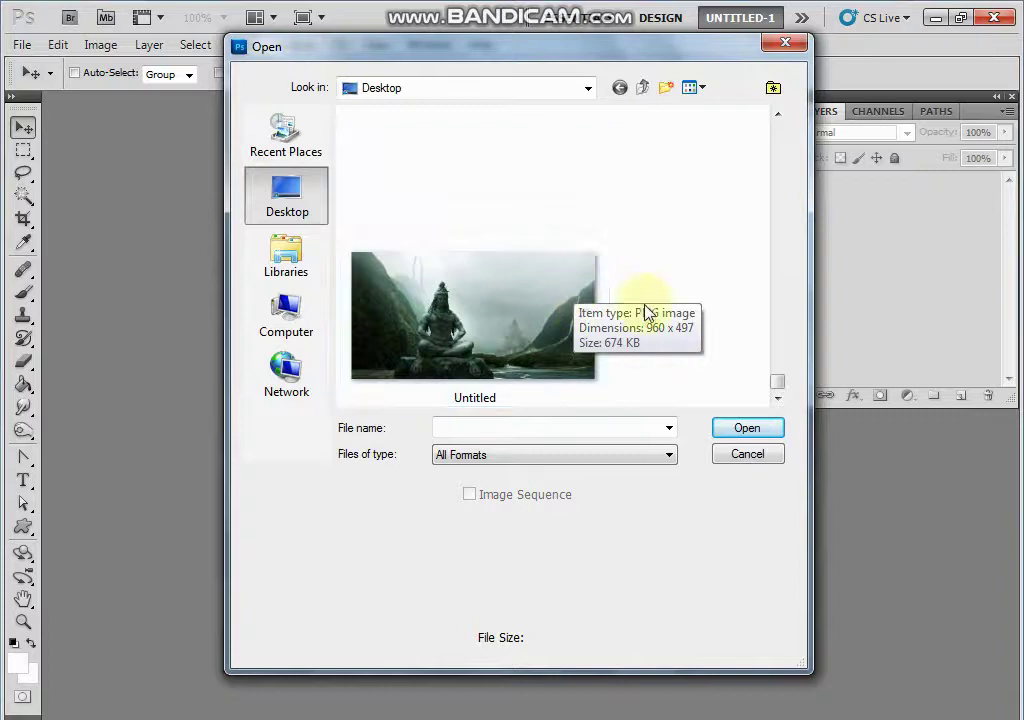
{"action": "left_click", "coordinate": [553, 330]}
{"action": "left_click_drag", "start_coordinate": [785, 383], "coordinate": [779, 314]}
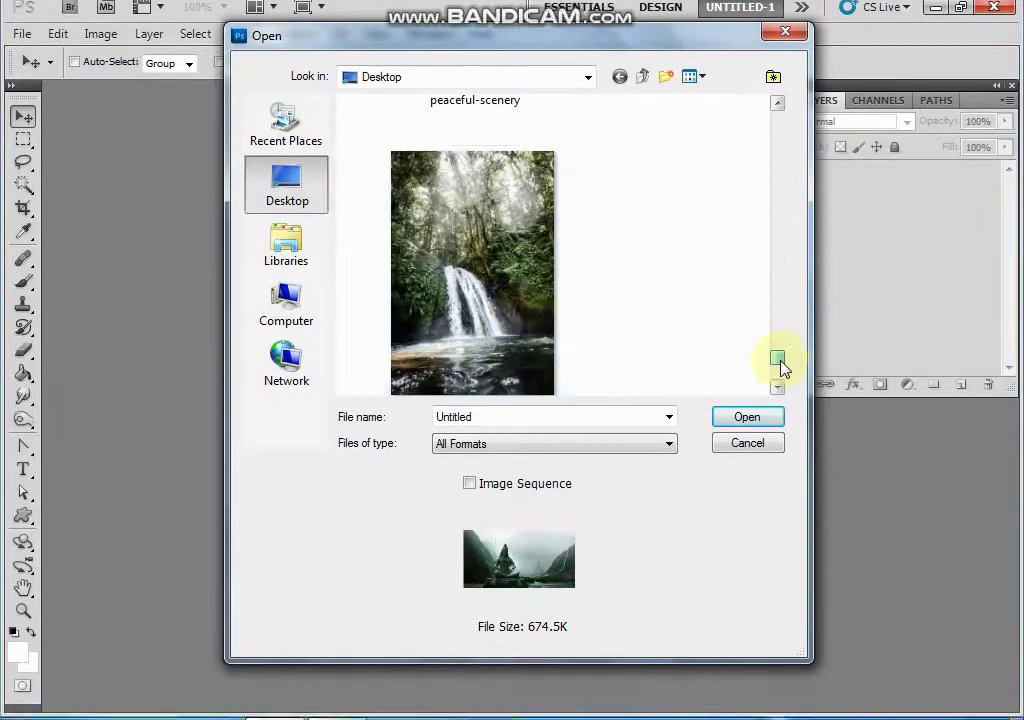
{"action": "left_click", "coordinate": [485, 300]}
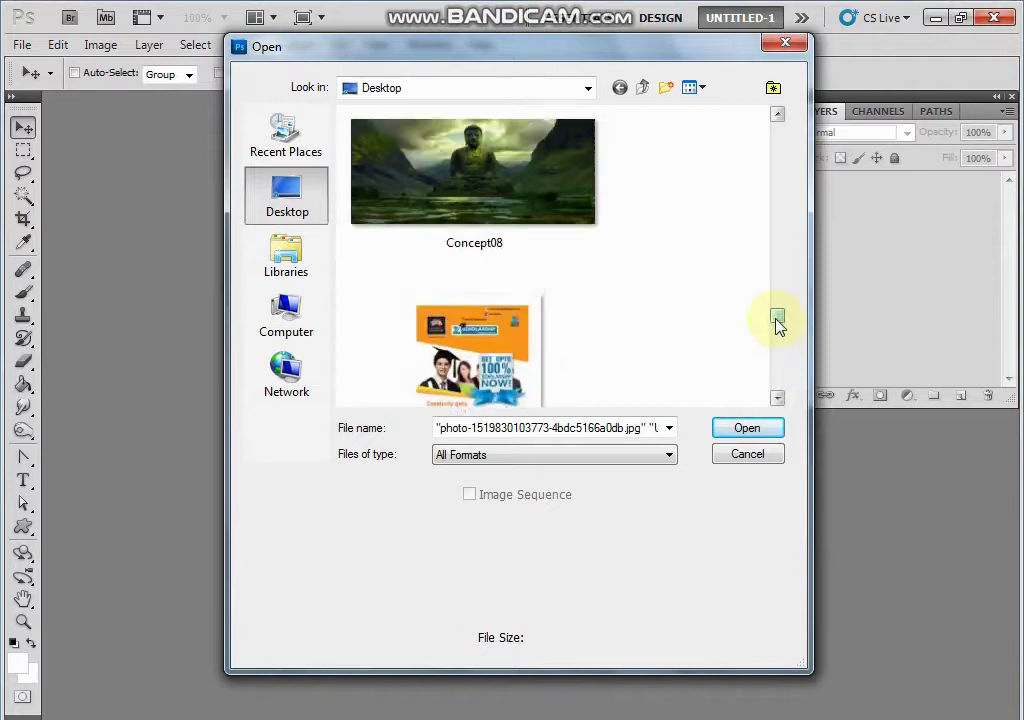
{"action": "left_click", "coordinate": [547, 195], "text": "ctrl"}
{"action": "left_click", "coordinate": [745, 381]}
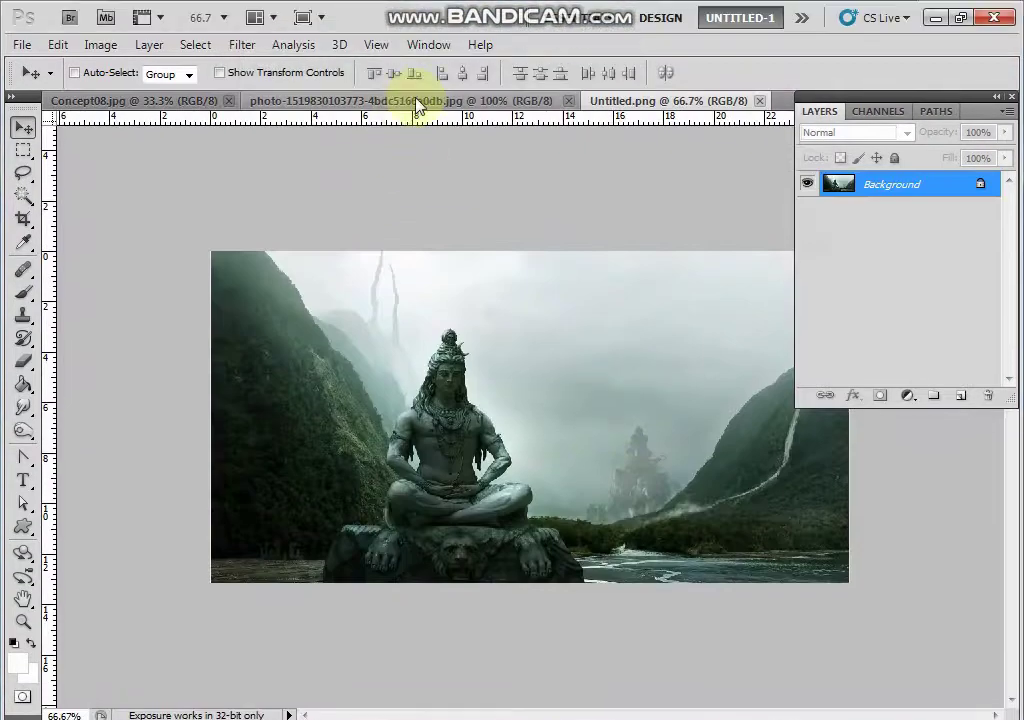
Float the three open images in separate windows and enlarge the Concept08.jpg window around its canvas.
{"action": "left_click_drag", "start_coordinate": [656, 103], "coordinate": [686, 171]}
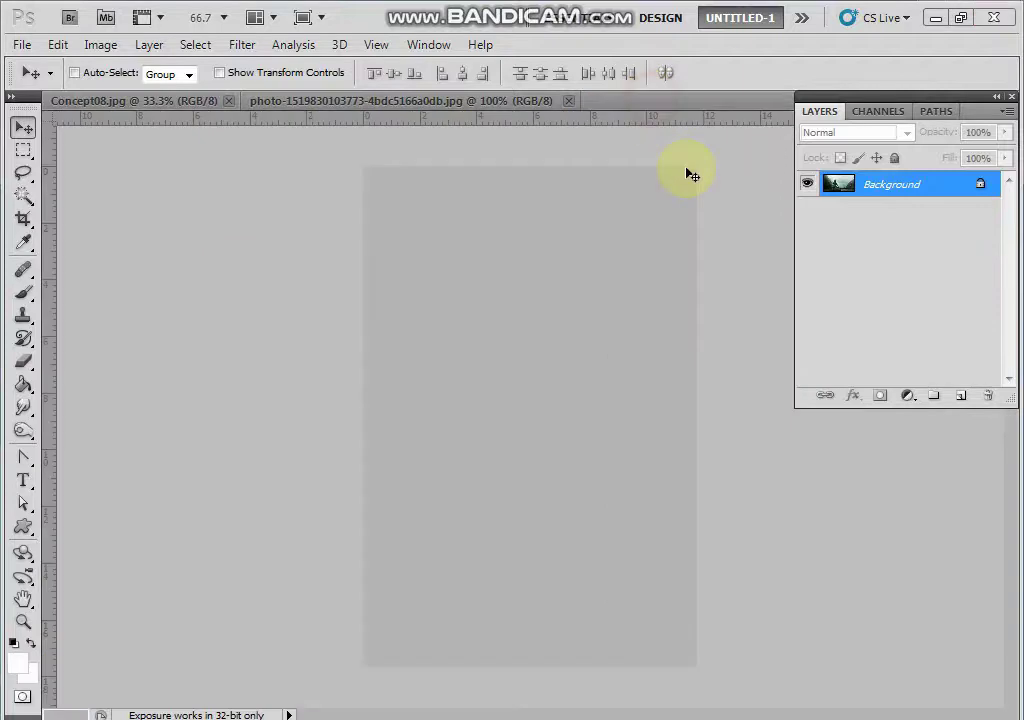
{"action": "left_click_drag", "start_coordinate": [437, 113], "coordinate": [345, 160]}
{"action": "left_click_drag", "start_coordinate": [195, 101], "coordinate": [300, 150]}
{"action": "left_click_drag", "start_coordinate": [420, 112], "coordinate": [374, 107]}
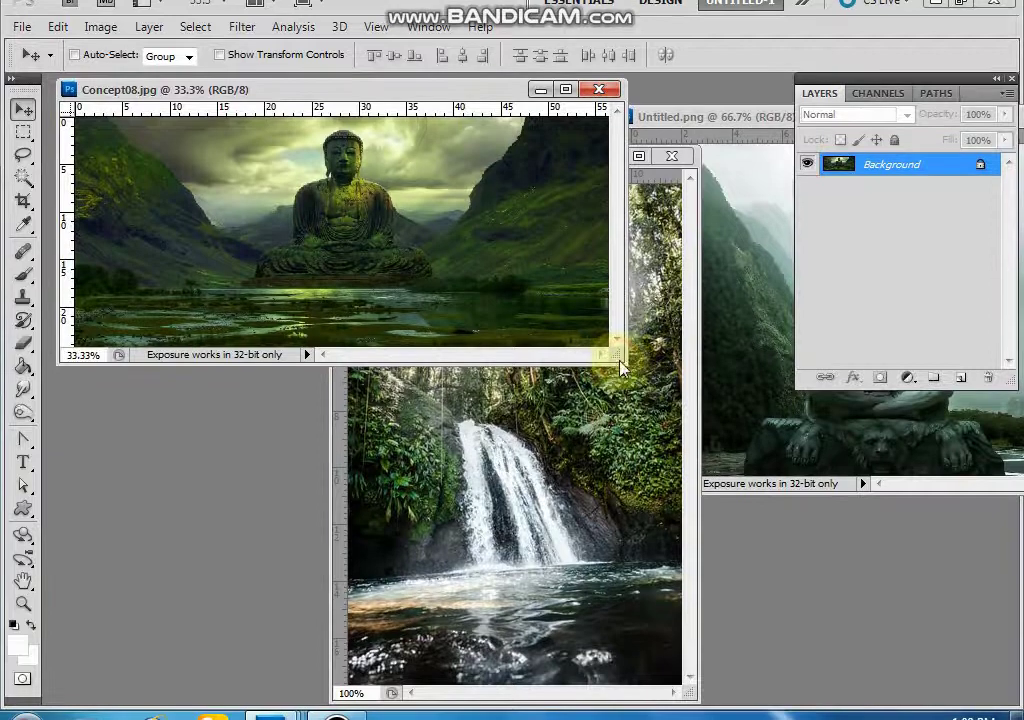
{"action": "left_click_drag", "start_coordinate": [620, 379], "coordinate": [795, 590]}
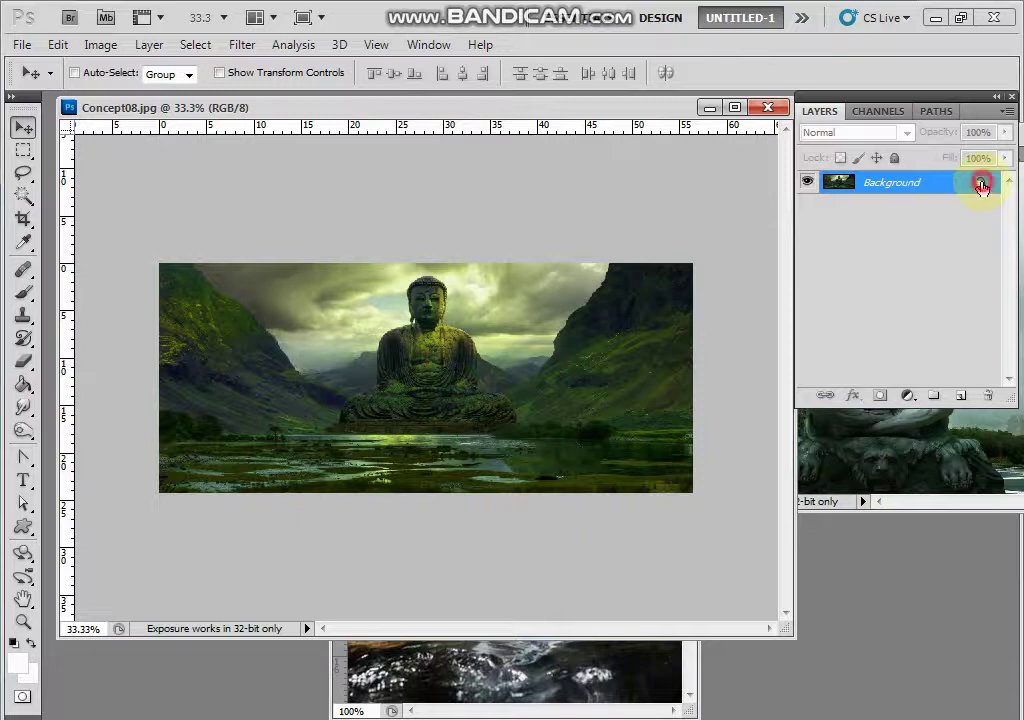
Convert the Concept08.jpg background to an editable layer, then duplicate it and align the copy exactly over the original.
{"action": "double_click", "coordinate": [981, 186]}
{"action": "left_click", "coordinate": [703, 238]}
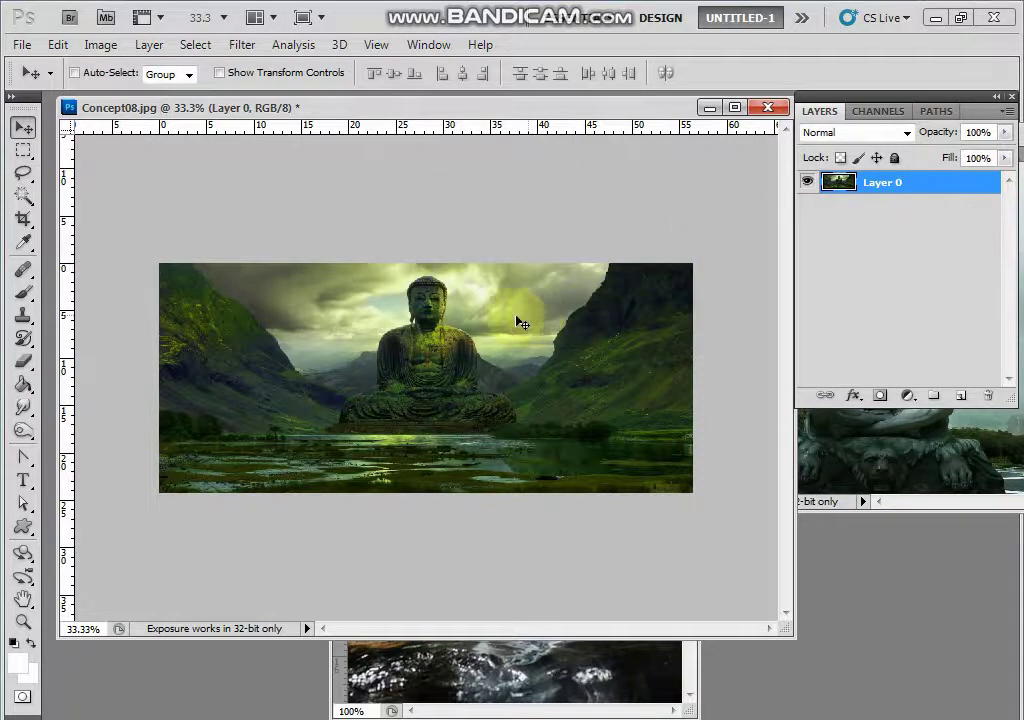
{"action": "left_click_drag", "start_coordinate": [470, 318], "coordinate": [545, 347]}
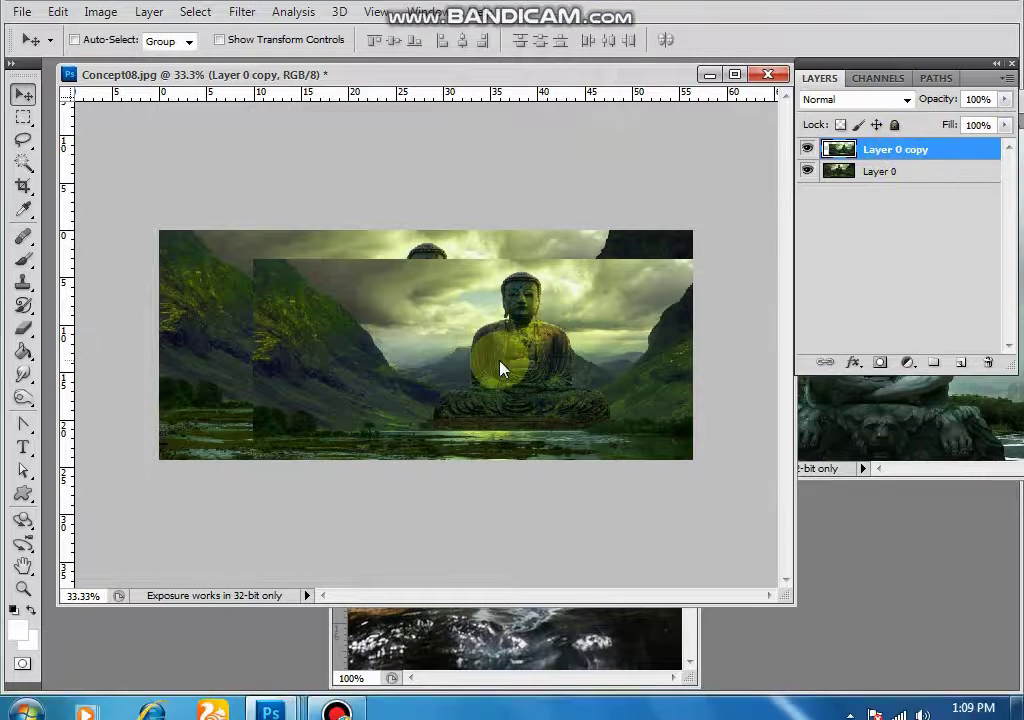
{"action": "left_click_drag", "start_coordinate": [500, 375], "coordinate": [411, 356]}
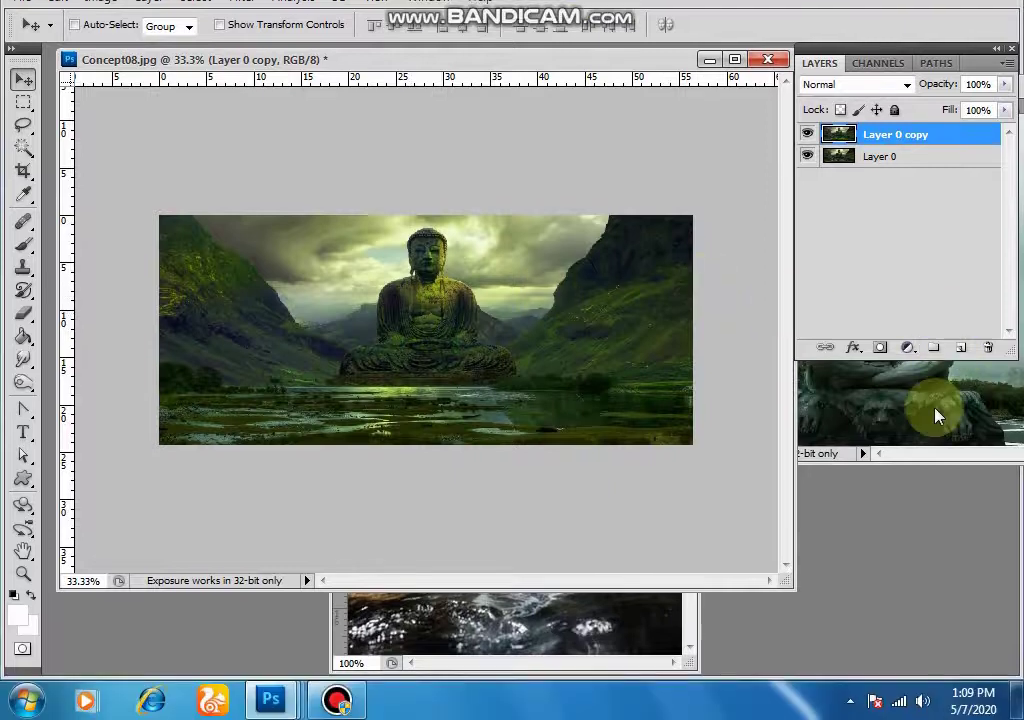
Copy the Untitled.png image into Concept08.jpg and place it against the canvas's upper edge, slightly left of centre.
{"action": "left_click", "coordinate": [938, 416]}
{"action": "left_click_drag", "start_coordinate": [713, 142], "coordinate": [410, 112]}
{"action": "left_click_drag", "start_coordinate": [476, 150], "coordinate": [380, 410]}
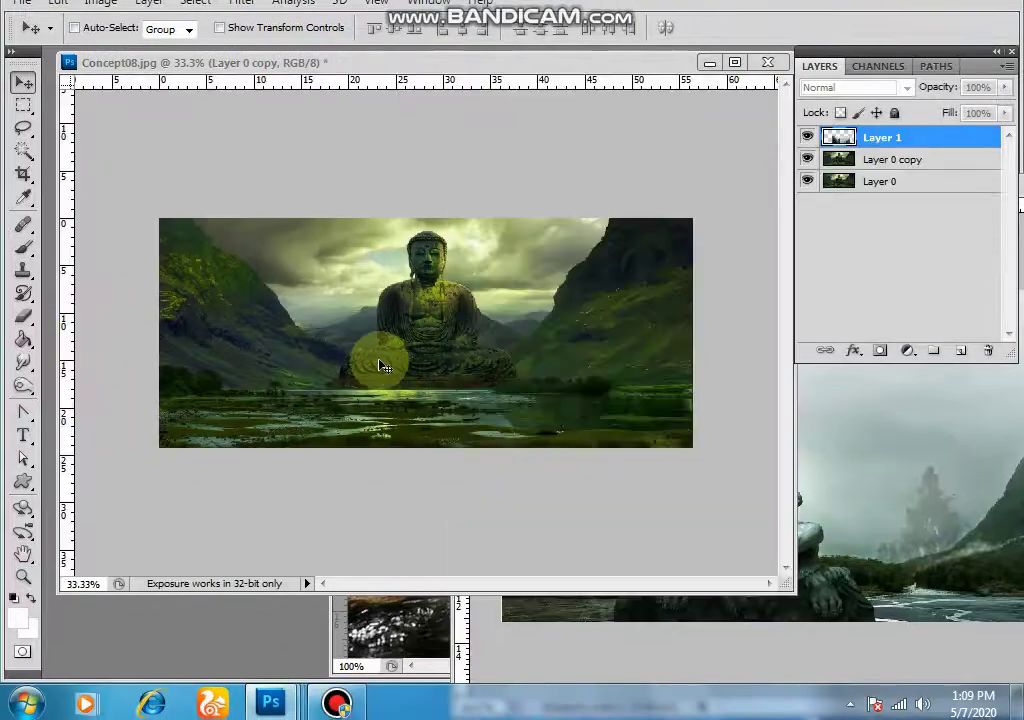
{"action": "left_click_drag", "start_coordinate": [383, 366], "coordinate": [290, 280]}
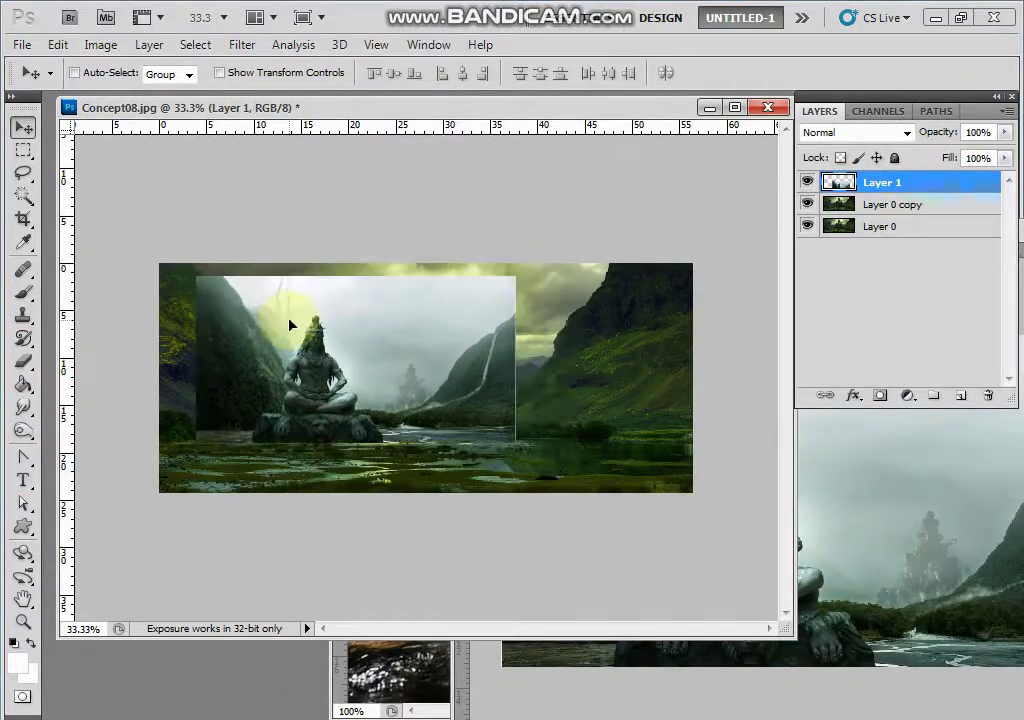
{"action": "left_click_drag", "start_coordinate": [290, 325], "coordinate": [315, 308]}
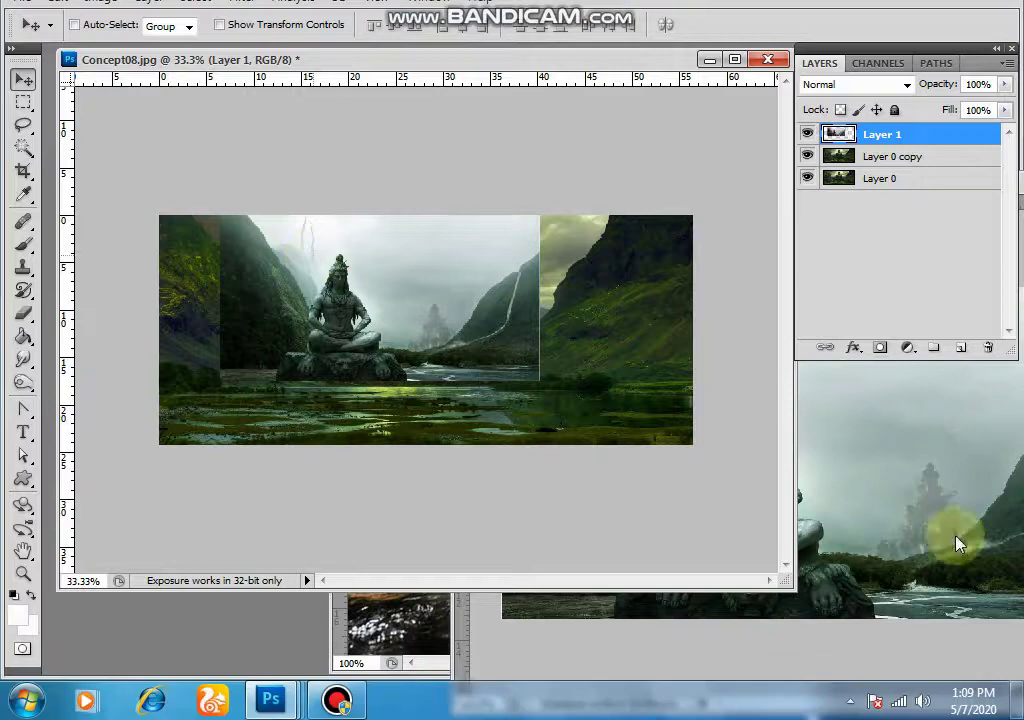
Close the separate Untitled.png document.
{"action": "left_click", "coordinate": [948, 543]}
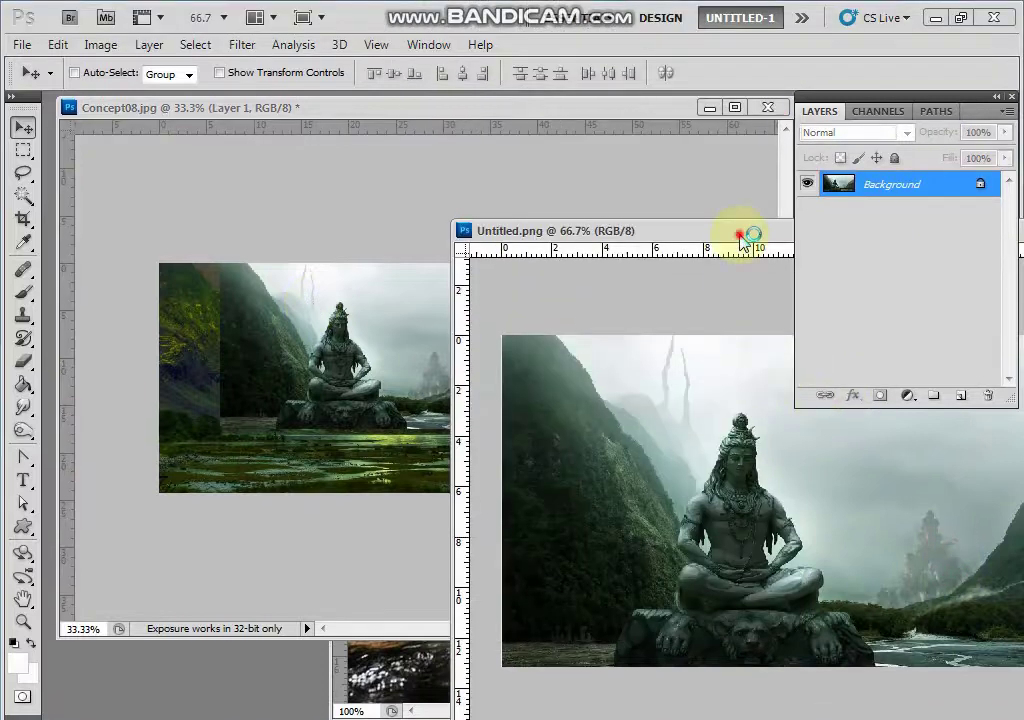
{"action": "left_click_drag", "start_coordinate": [740, 236], "coordinate": [230, 233]}
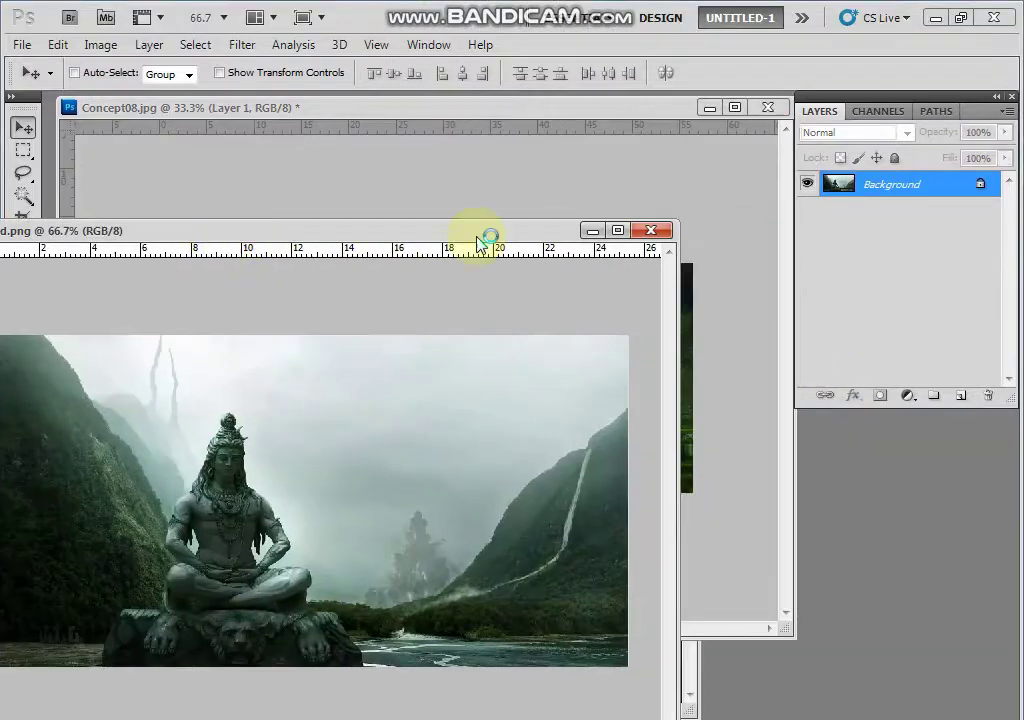
{"action": "left_click", "coordinate": [646, 231]}
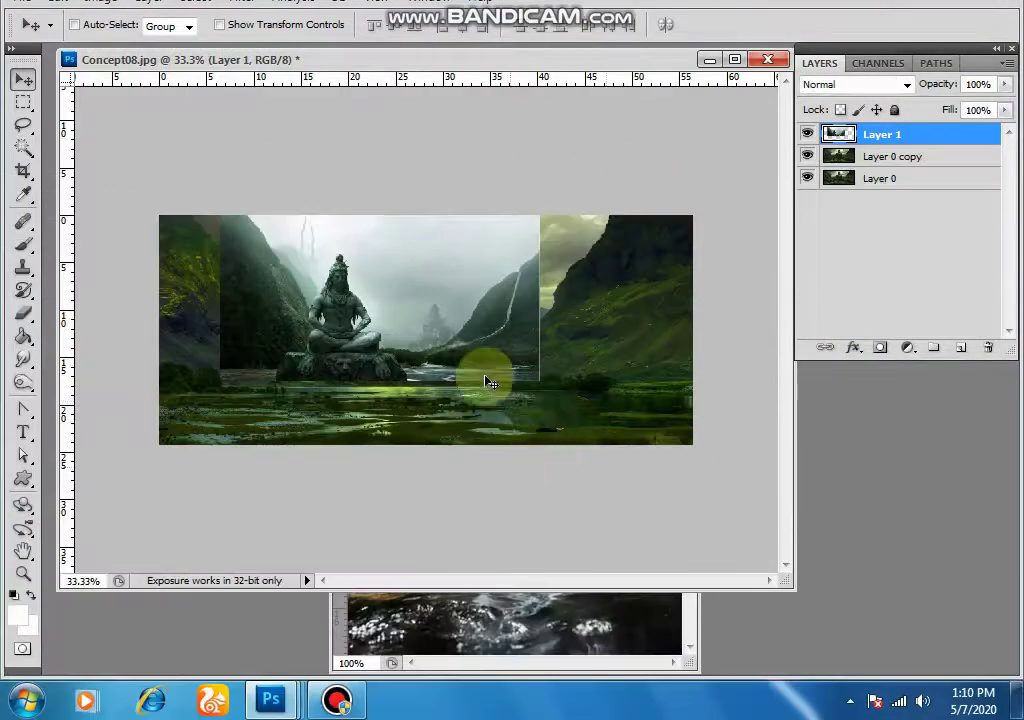
Move Layer 1 with the Shiva image below Layer 0 copy in the layer stack.
{"action": "left_click", "coordinate": [450, 311]}
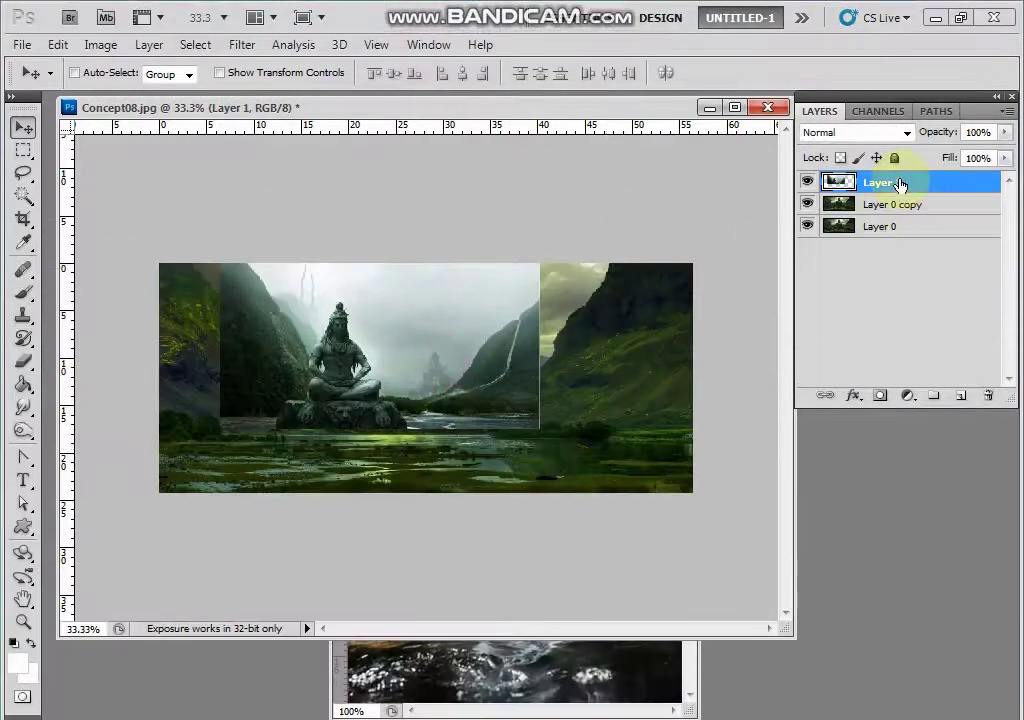
{"action": "left_click_drag", "start_coordinate": [900, 185], "coordinate": [852, 190]}
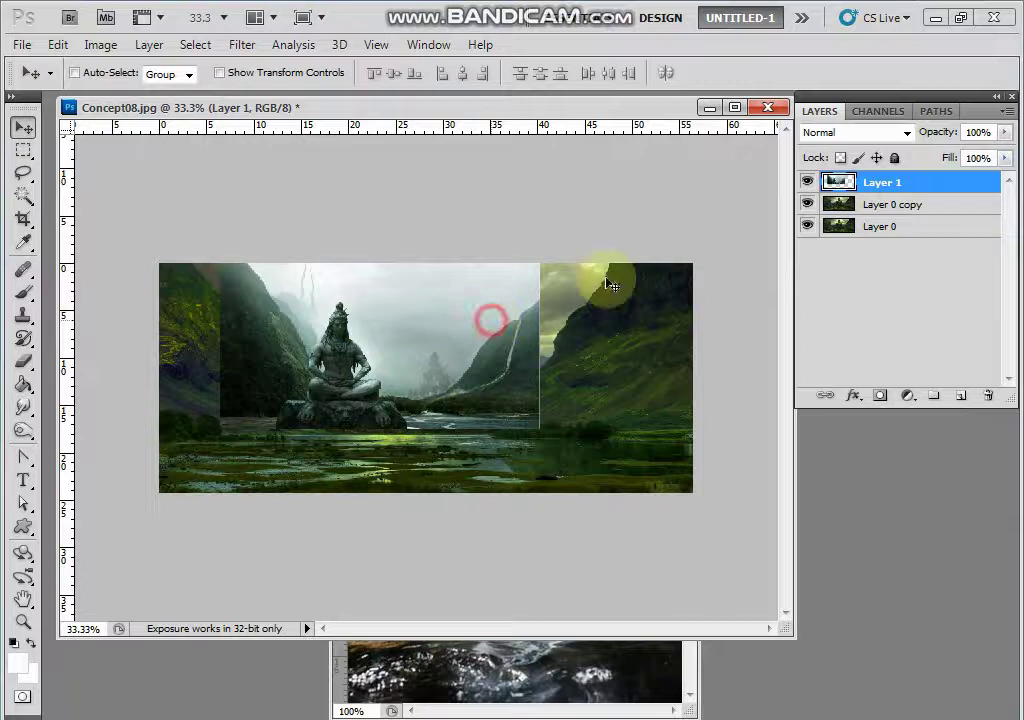
{"action": "left_click_drag", "start_coordinate": [870, 187], "coordinate": [863, 231]}
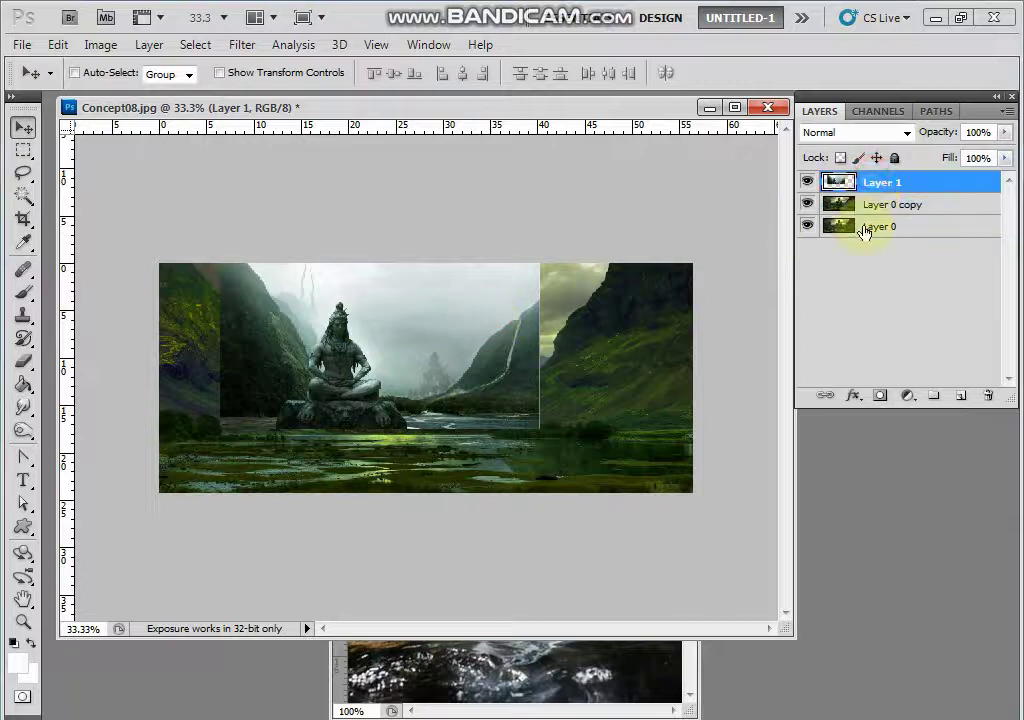
{"action": "mouse_move", "coordinate": [873, 183]}
{"action": "left_mouse_down"}
{"action": "mouse_move", "coordinate": [874, 229]}
{"action": "mouse_move", "coordinate": [875, 183]}
{"action": "mouse_move", "coordinate": [875, 206]}
{"action": "left_mouse_up"}
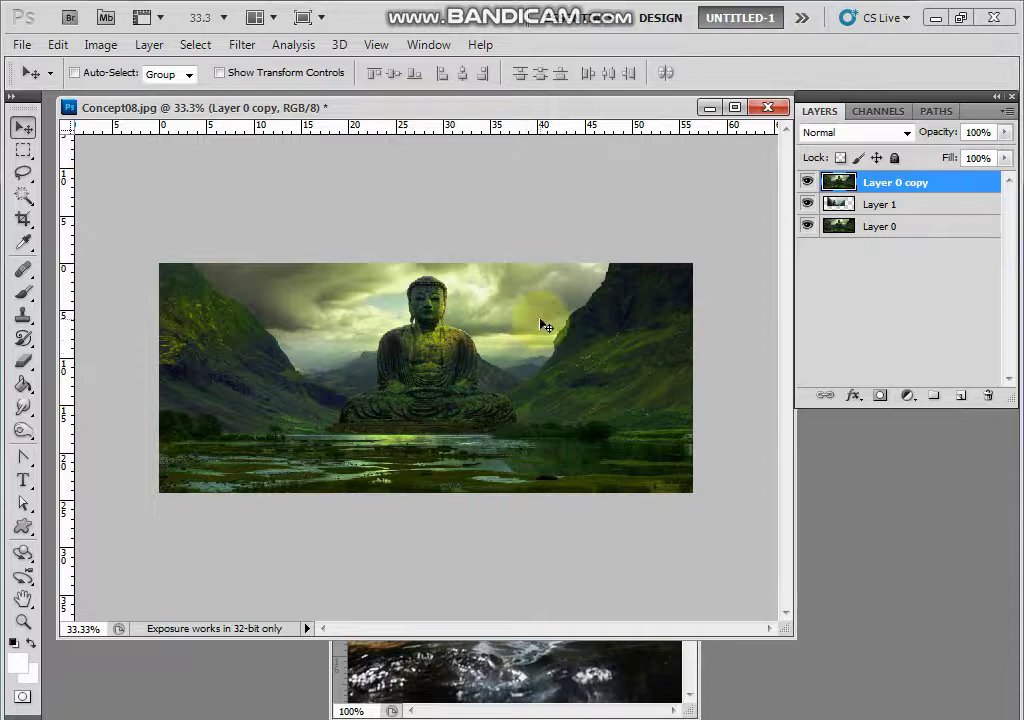
Erase the upper sky of Layer 0 copy on both sides of the Buddha's head with a 199 px Eraser.
{"action": "left_click", "coordinate": [23, 361]}
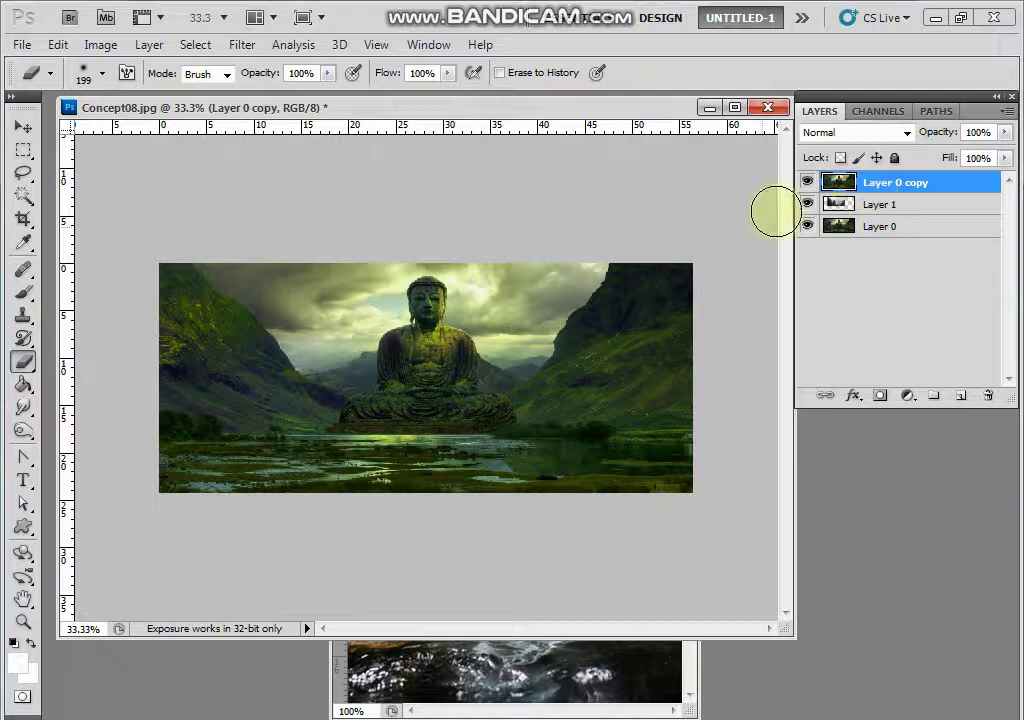
{"action": "left_click", "coordinate": [809, 181]}
{"action": "left_click", "coordinate": [809, 181]}
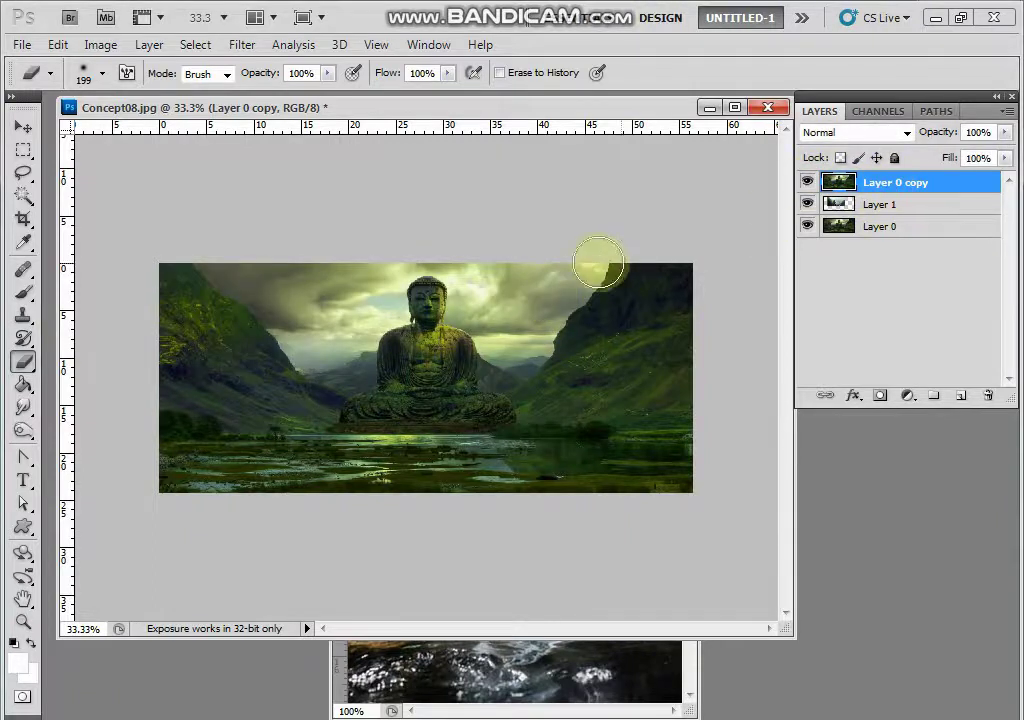
{"action": "mouse_move", "coordinate": [580, 266]}
{"action": "left_mouse_down"}
{"action": "mouse_move", "coordinate": [521, 319]}
{"action": "mouse_move", "coordinate": [521, 291]}
{"action": "mouse_move", "coordinate": [470, 268]}
{"action": "left_mouse_up"}
{"action": "mouse_move", "coordinate": [386, 257]}
{"action": "left_mouse_down"}
{"action": "mouse_move", "coordinate": [370, 290]}
{"action": "mouse_move", "coordinate": [329, 297]}
{"action": "mouse_move", "coordinate": [251, 267]}
{"action": "left_mouse_up"}
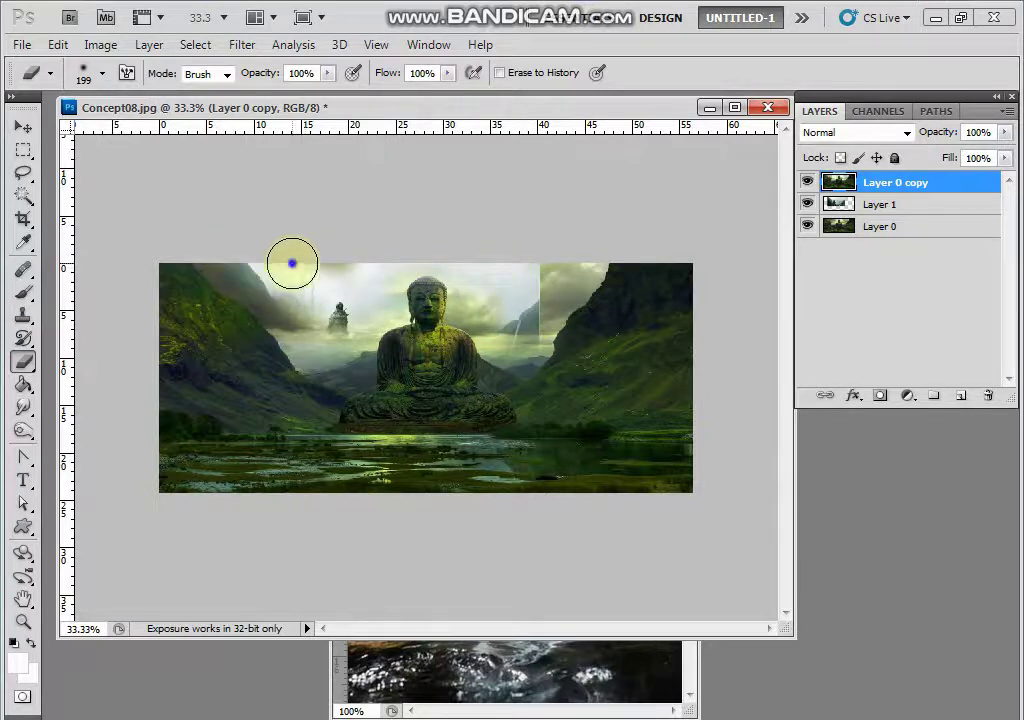
Set the Eraser to 56 px with 0% hardness and erase Layer 0 copy over the Shiva statue and the adjoining hillside.
{"action": "right_click", "coordinate": [293, 257]}
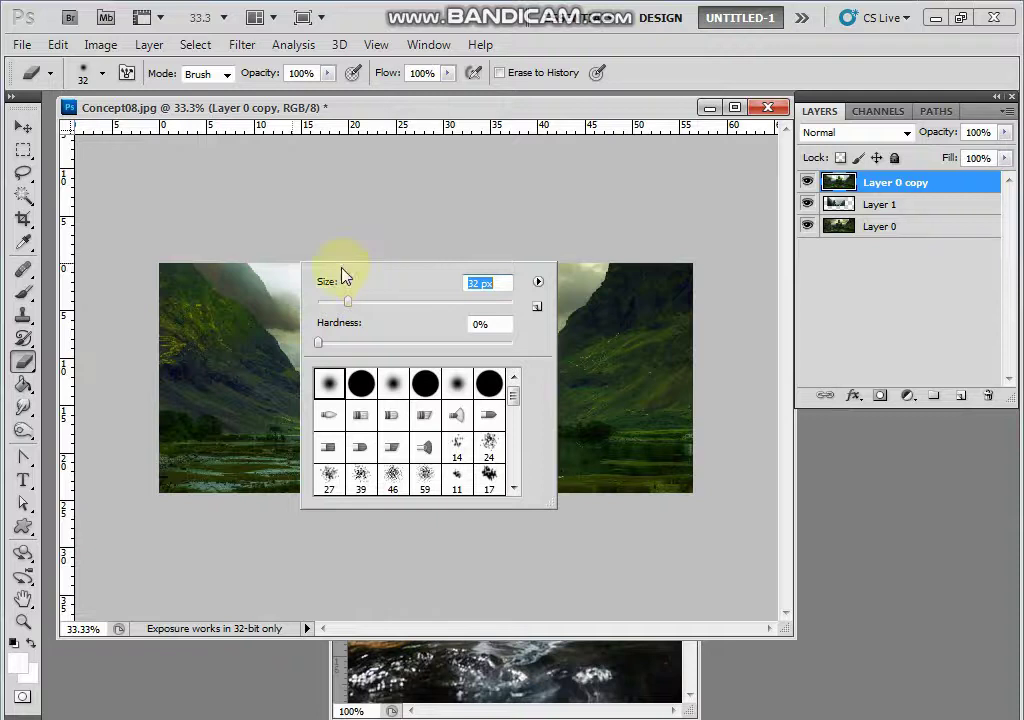
{"action": "left_click", "coordinate": [304, 176]}
{"action": "key", "text": "ctrl+plus"}
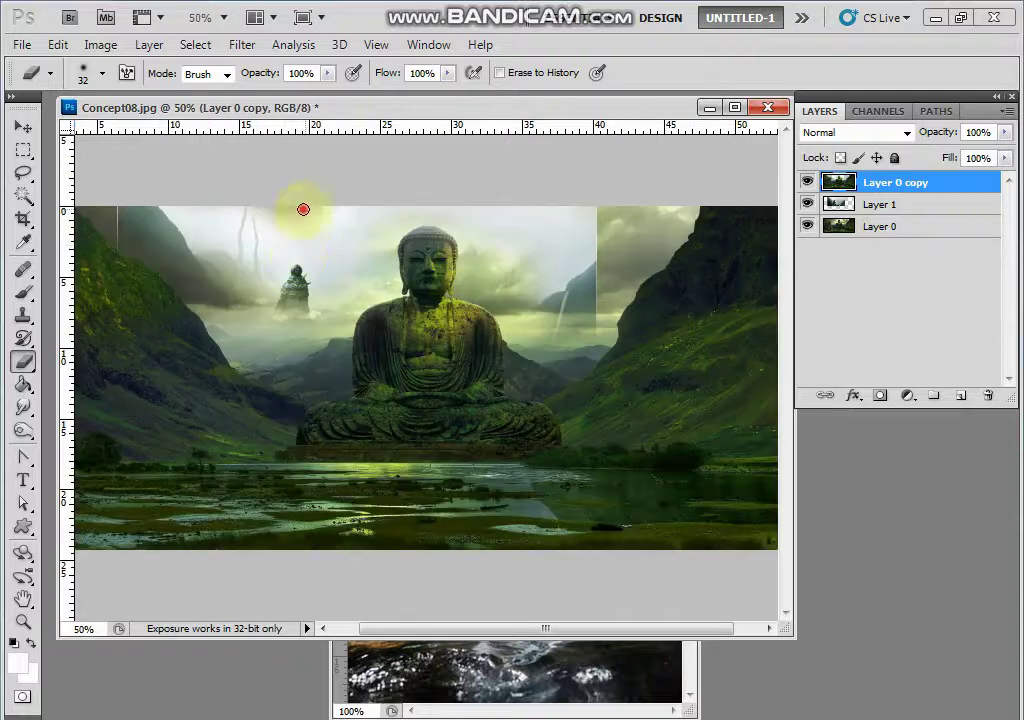
{"action": "right_click", "coordinate": [309, 241]}
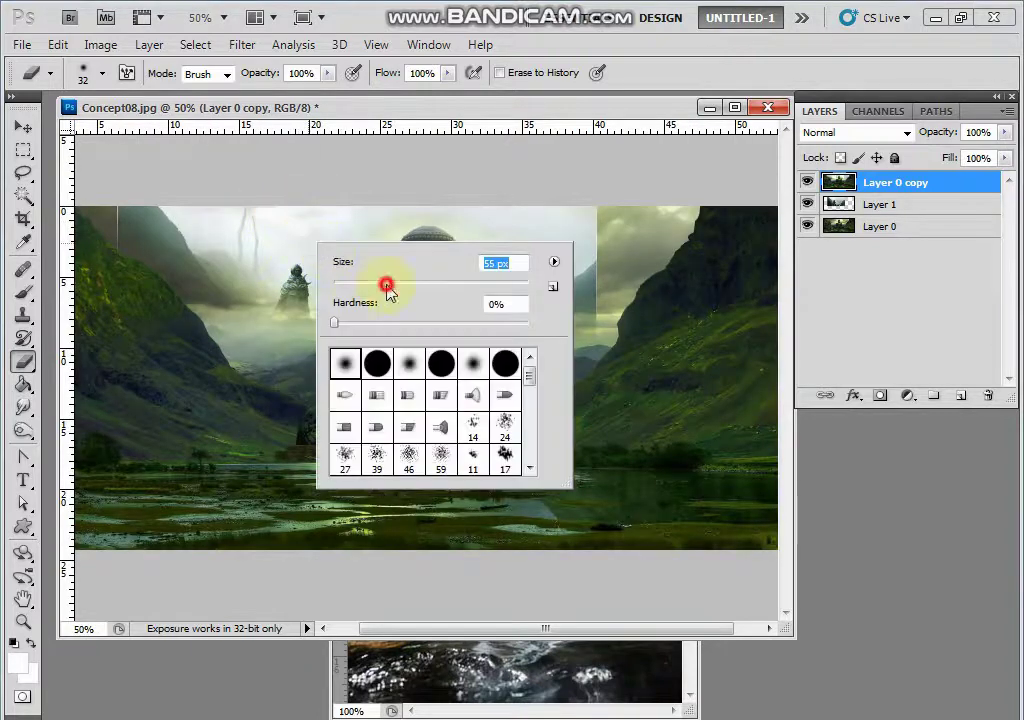
{"action": "left_click", "coordinate": [217, 270]}
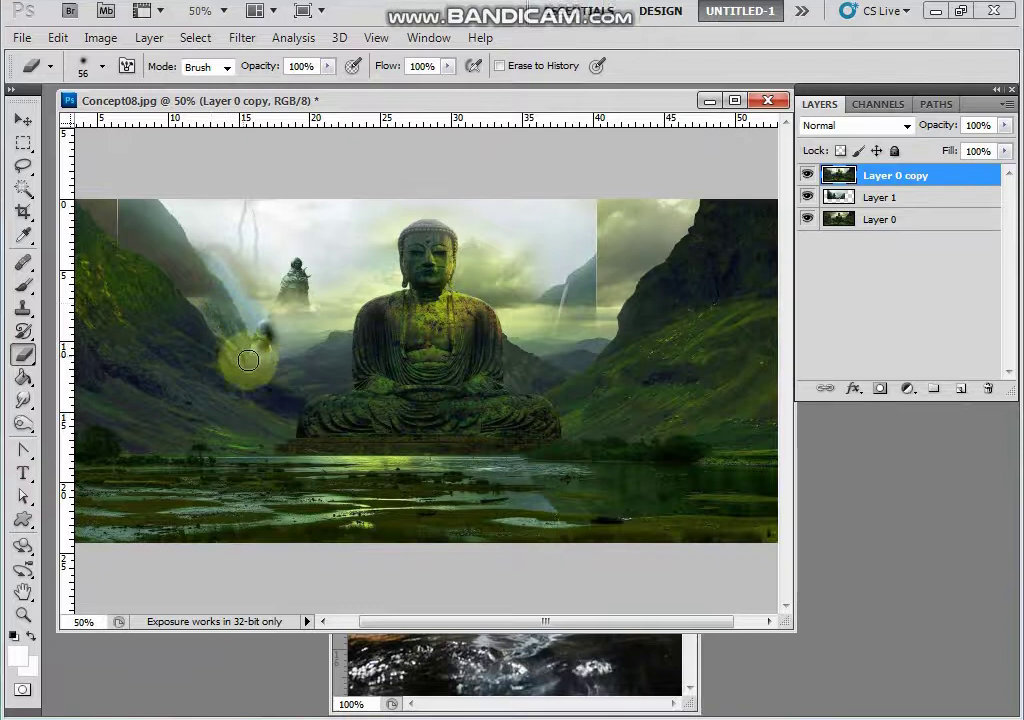
{"action": "mouse_move", "coordinate": [248, 360]}
{"action": "left_mouse_down"}
{"action": "mouse_move", "coordinate": [331, 360]}
{"action": "mouse_move", "coordinate": [334, 338]}
{"action": "mouse_move", "coordinate": [309, 360]}
{"action": "mouse_move", "coordinate": [287, 360]}
{"action": "mouse_move", "coordinate": [284, 322]}
{"action": "mouse_move", "coordinate": [219, 273]}
{"action": "mouse_move", "coordinate": [240, 293]}
{"action": "mouse_move", "coordinate": [242, 239]}
{"action": "mouse_move", "coordinate": [293, 332]}
{"action": "mouse_move", "coordinate": [343, 315]}
{"action": "left_mouse_up"}
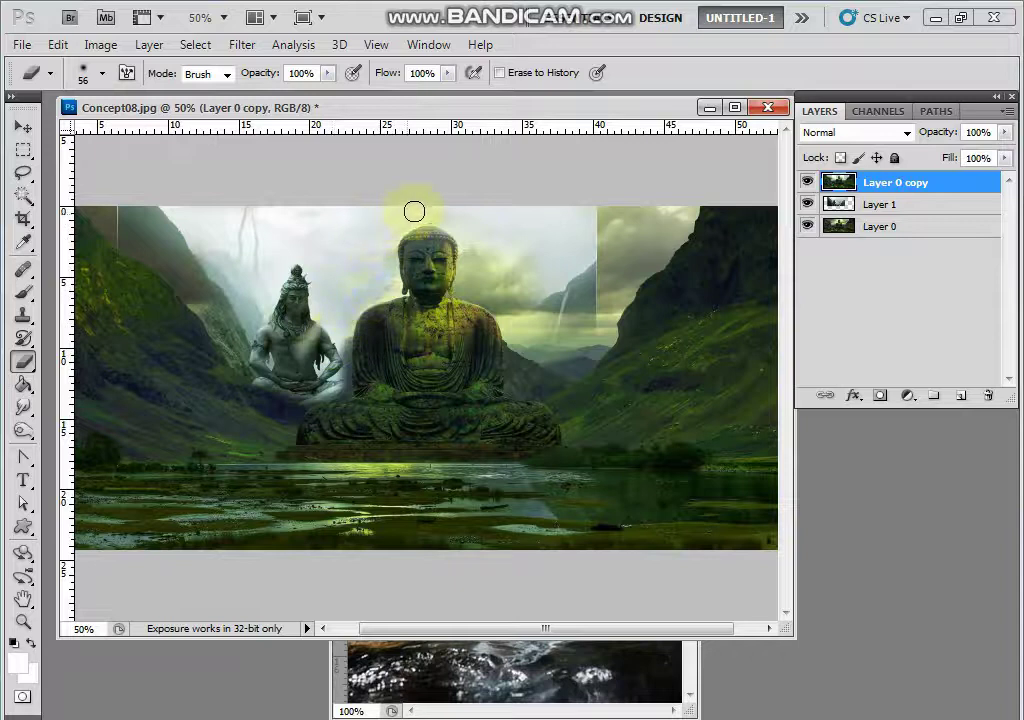
Select the sky area between the two mountain slopes, down to the Buddha's lap, on Layer 0 copy with the Magnetic Lasso.
{"action": "mouse_move", "coordinate": [23, 172]}
{"action": "left_mouse_down"}
{"action": "mouse_move", "coordinate": [30, 192]}
{"action": "mouse_move", "coordinate": [69, 210]}
{"action": "left_mouse_up"}
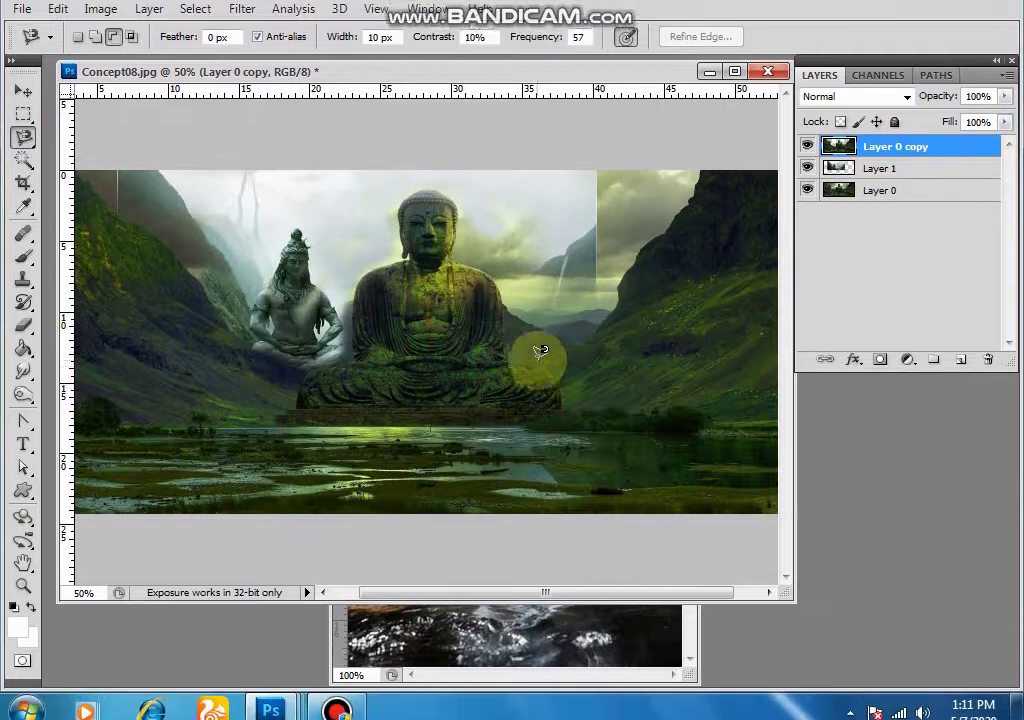
{"action": "left_click", "coordinate": [540, 400]}
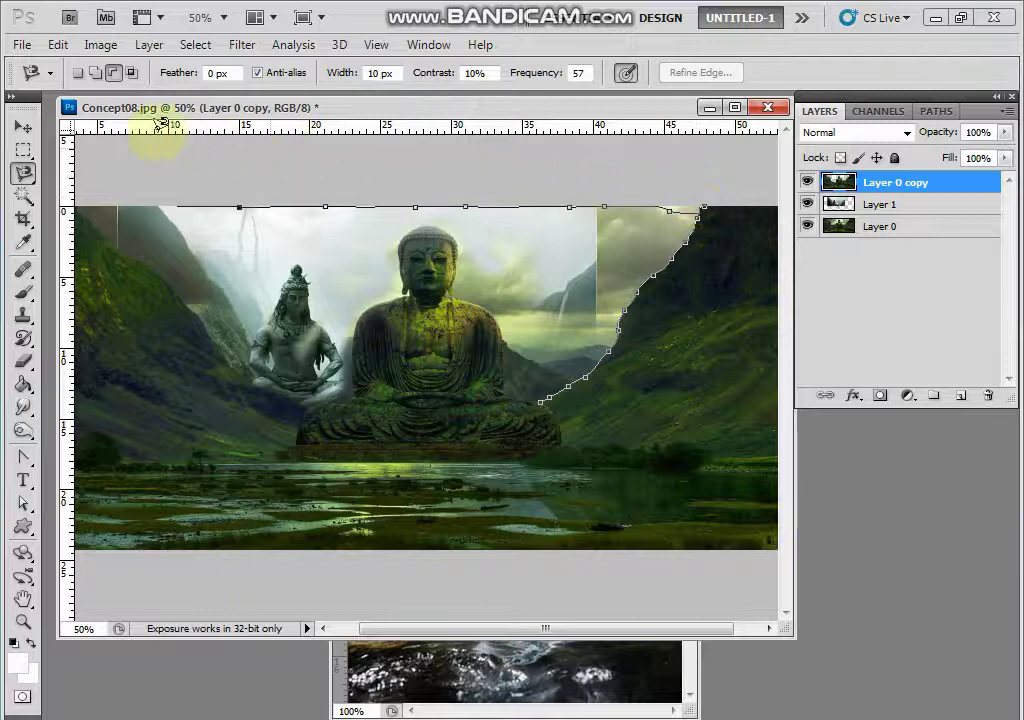
{"action": "left_click", "coordinate": [128, 185]}
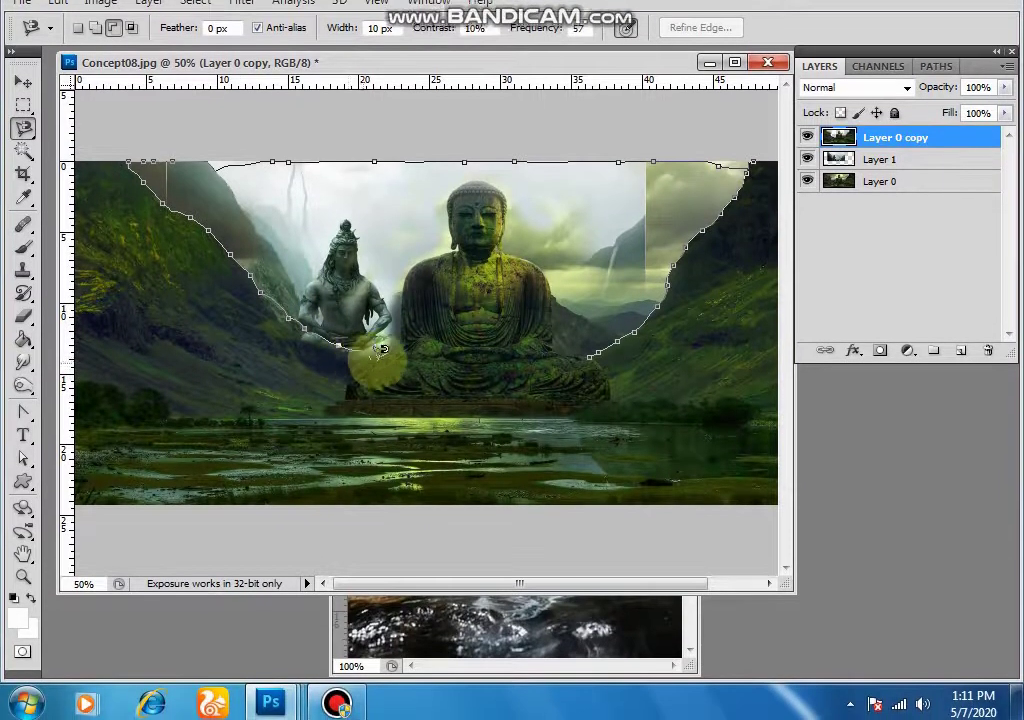
{"action": "left_click", "coordinate": [395, 361]}
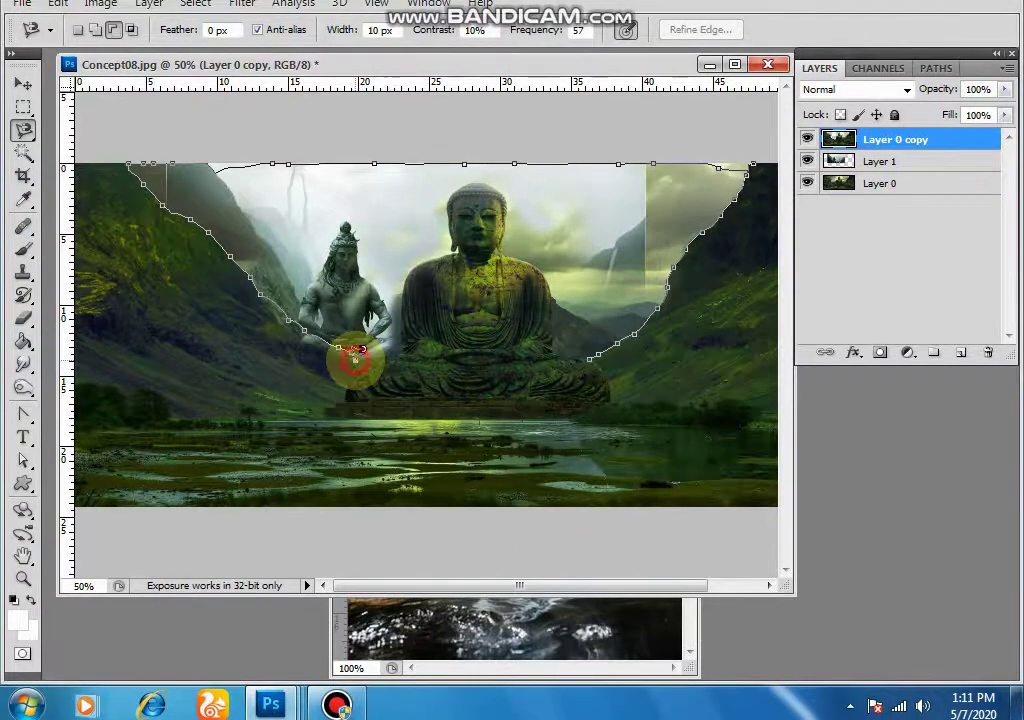
{"action": "double_click", "coordinate": [355, 352]}
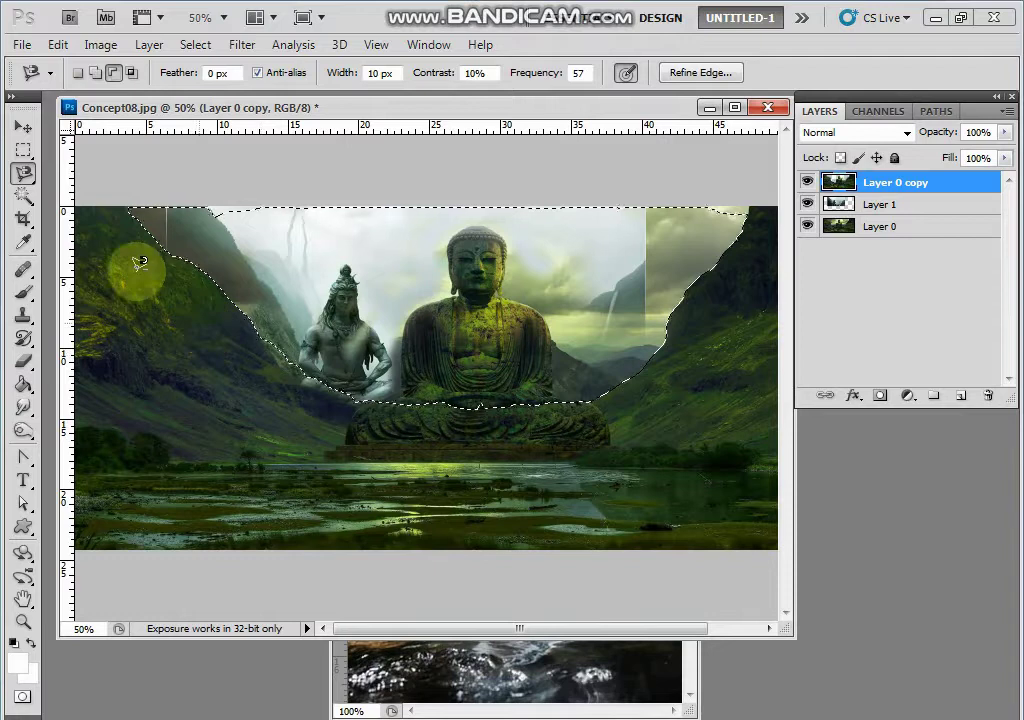
Subtract the Buddha statue from the sky selection on Layer 0 copy with the Quick Selection tool at brush size 30.
{"action": "left_click_drag", "start_coordinate": [23, 196], "coordinate": [64, 196]}
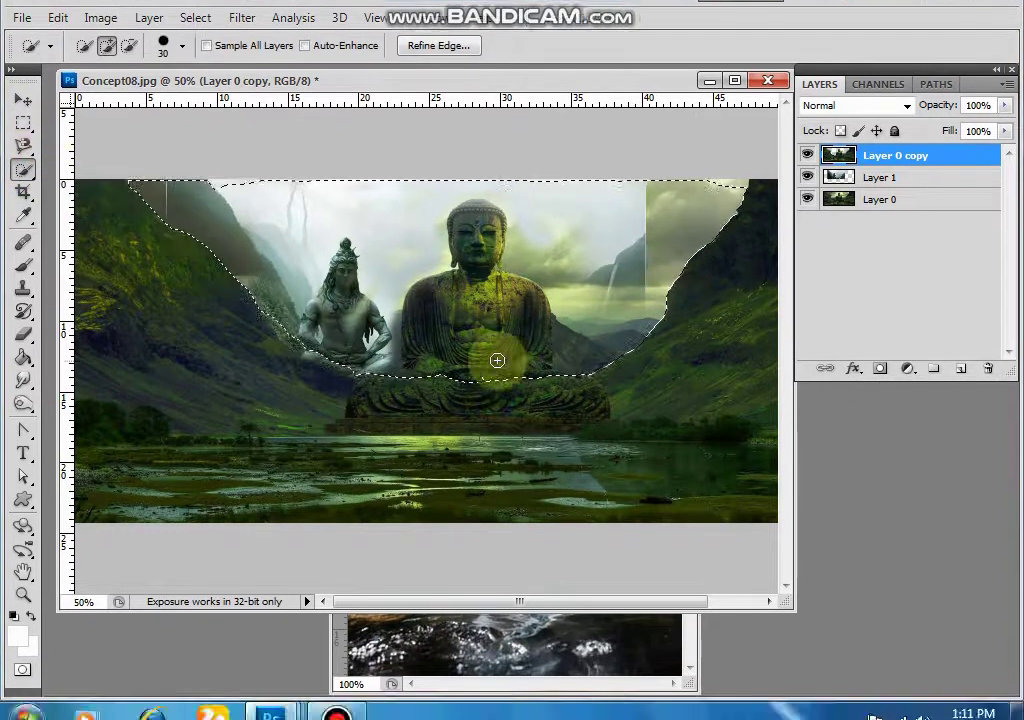
{"action": "left_click", "coordinate": [129, 45]}
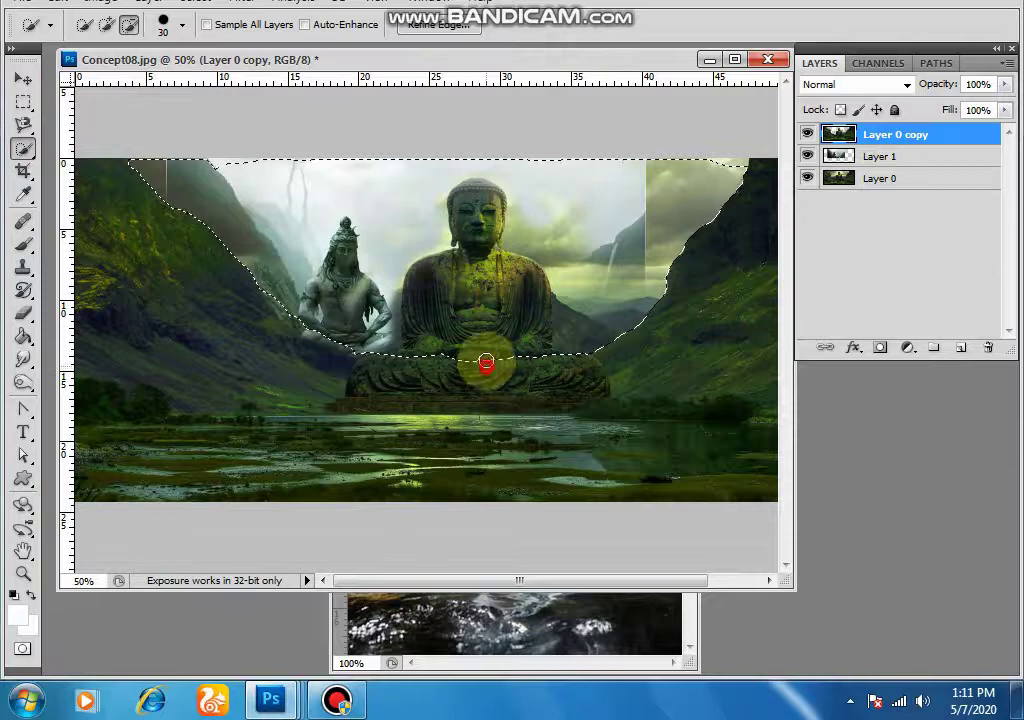
{"action": "left_click_drag", "start_coordinate": [486, 362], "coordinate": [486, 298]}
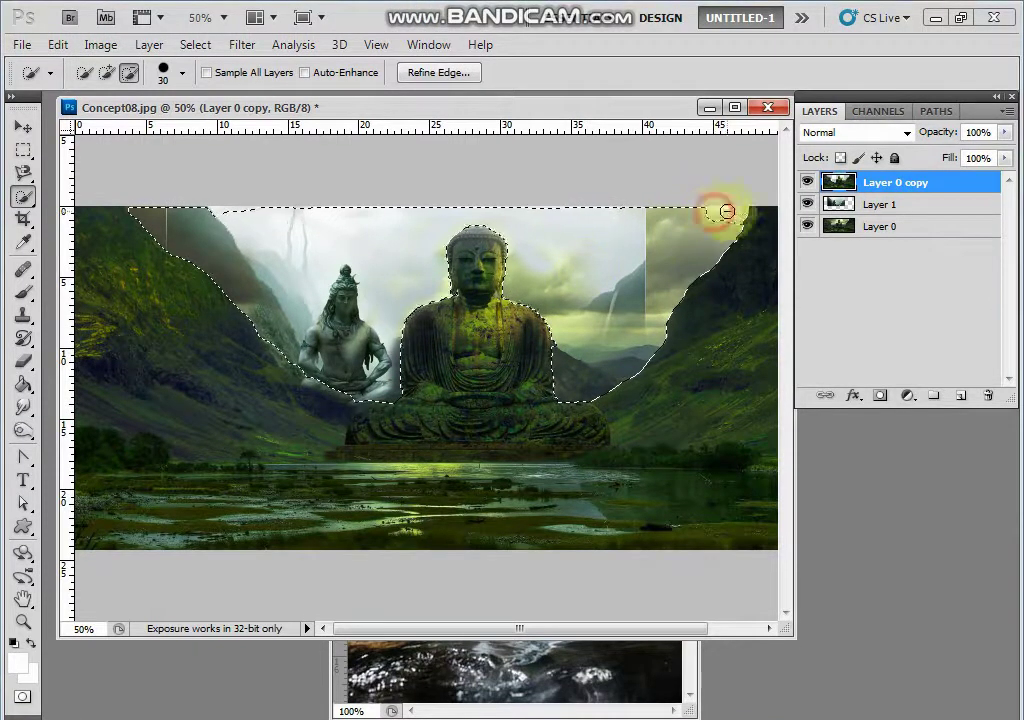
{"action": "left_click", "coordinate": [107, 73]}
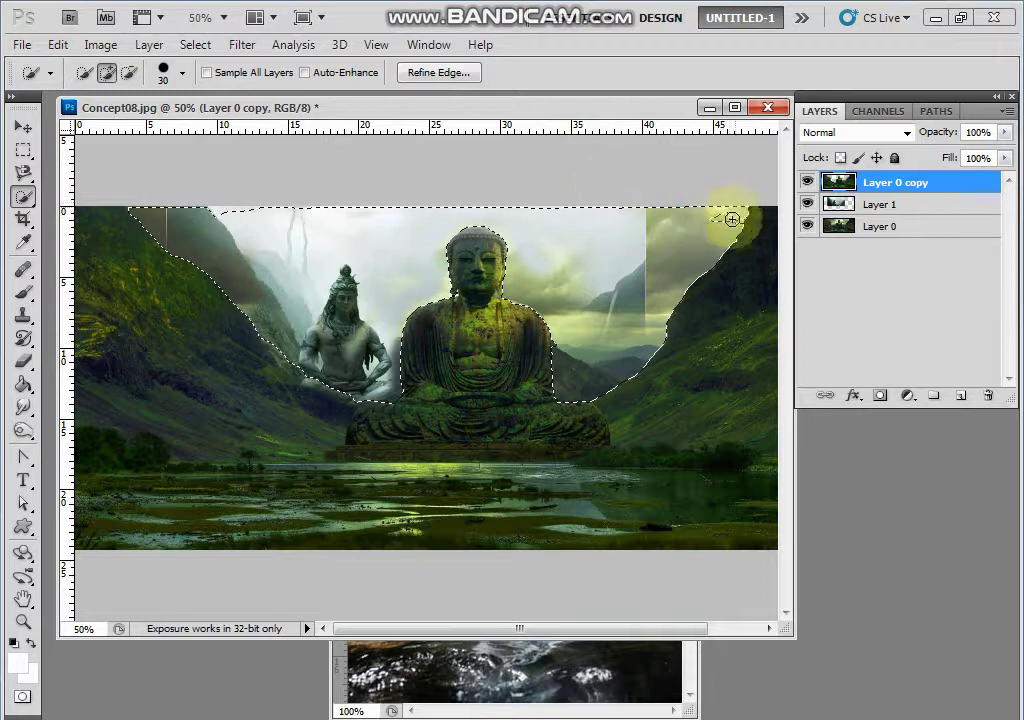
Feather the sky selection by 3 pixels.
{"action": "right_click", "coordinate": [616, 236]}
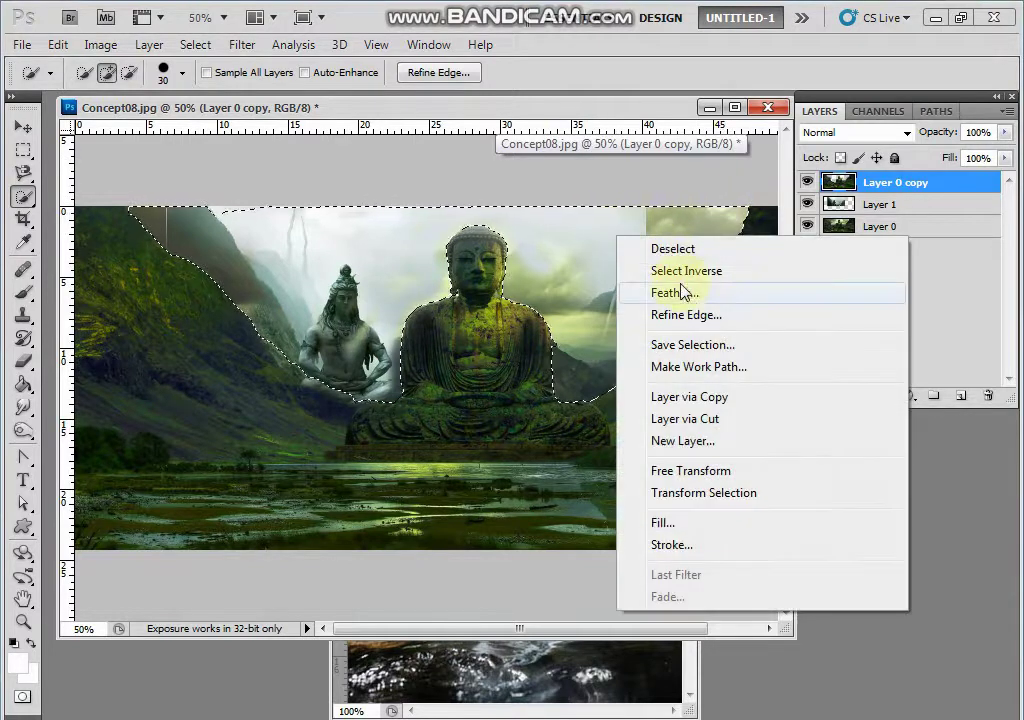
{"action": "left_click", "coordinate": [686, 294]}
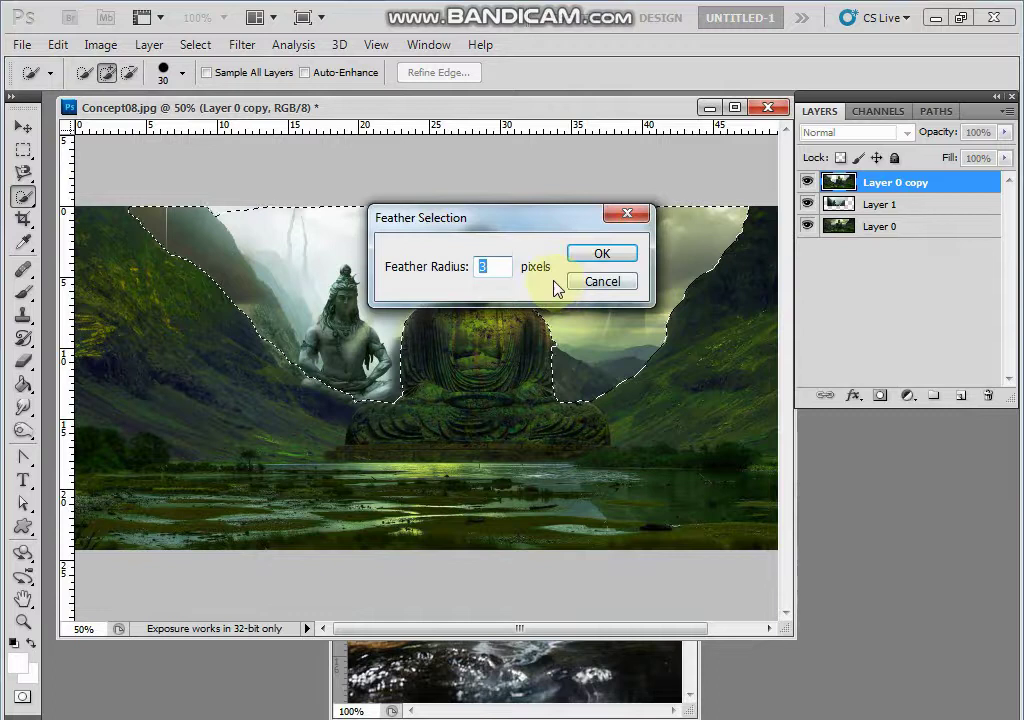
{"action": "left_click", "coordinate": [625, 253]}
Erase the selected sky around the Buddha on Layer 0 copy with a 133 px Eraser and deselect.
{"action": "left_click", "coordinate": [23, 361]}
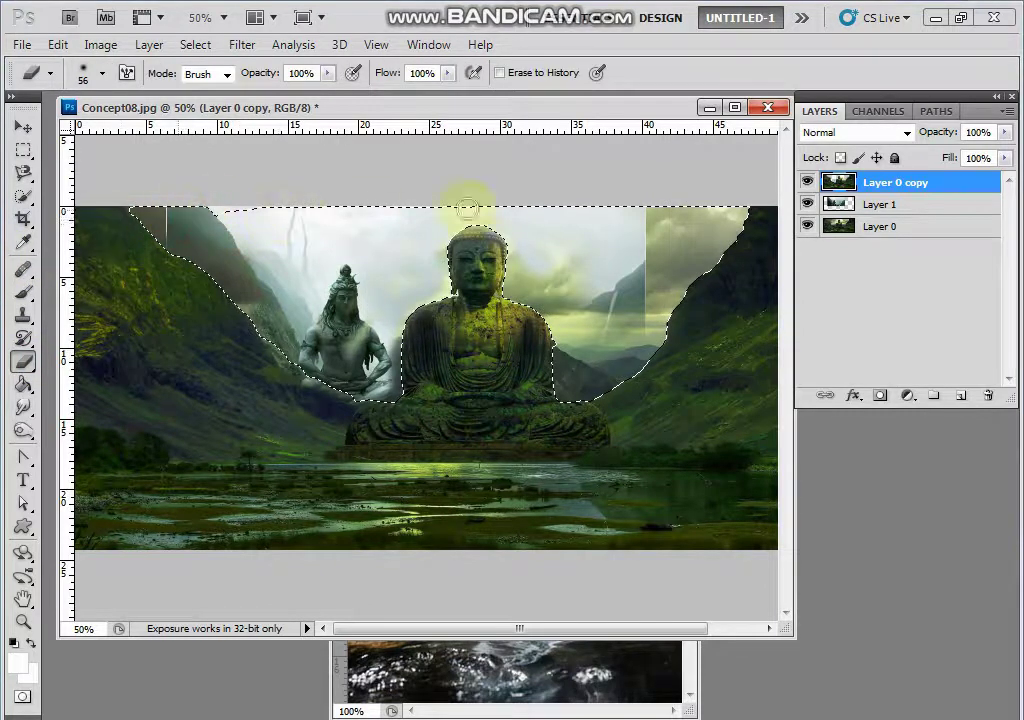
{"action": "right_click", "coordinate": [650, 297]}
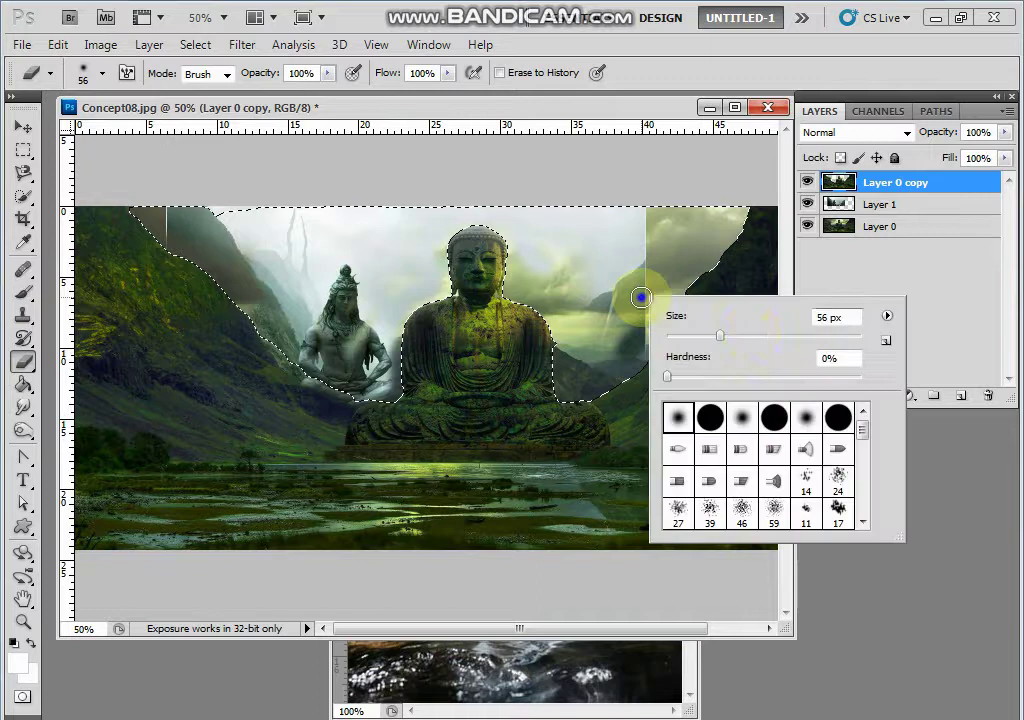
{"action": "left_click_drag", "start_coordinate": [757, 341], "coordinate": [779, 337]}
{"action": "left_click", "coordinate": [624, 309]}
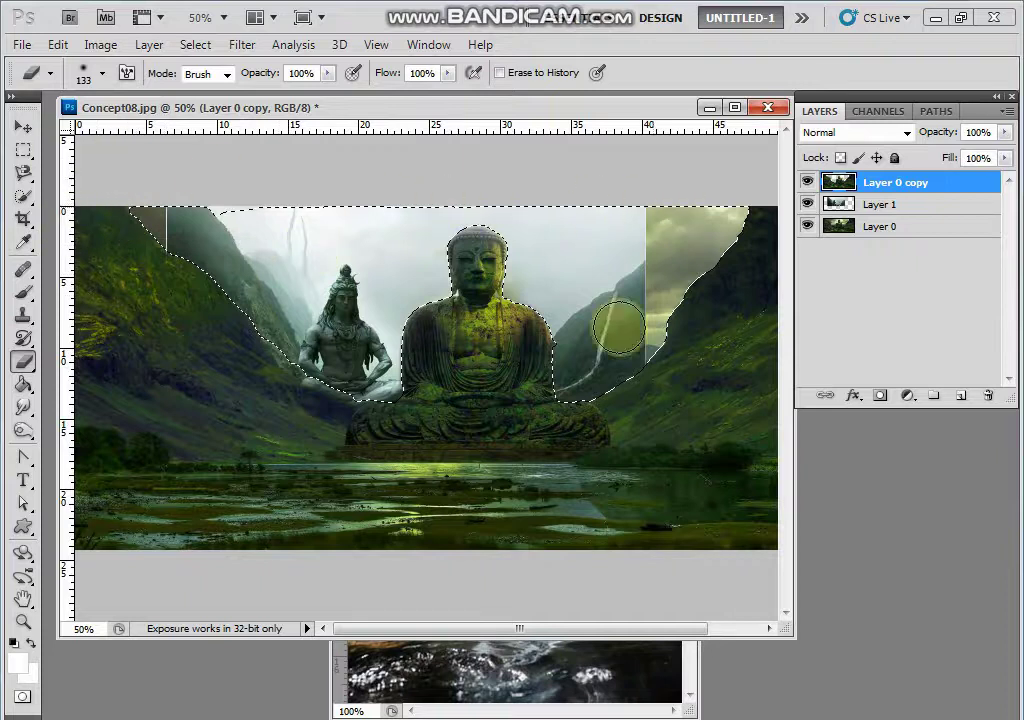
{"action": "key", "text": "ctrl+d"}
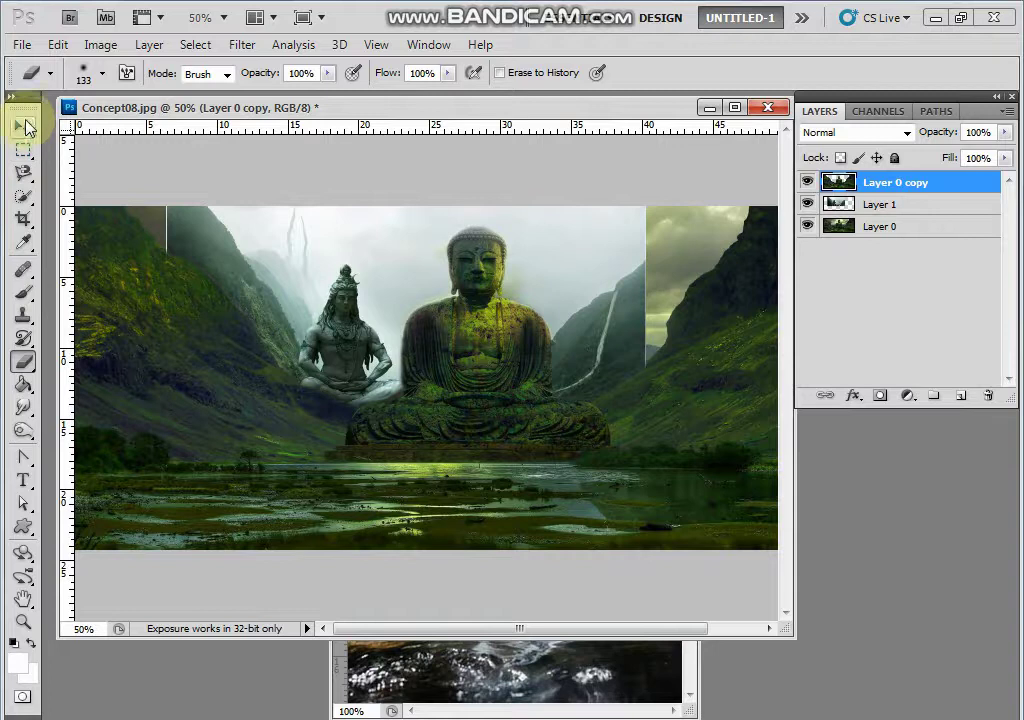
Enlarge Layer 1 with Free Transform so the Shiva image fills the sky on both sides of the Buddha.
{"action": "left_click", "coordinate": [23, 127]}
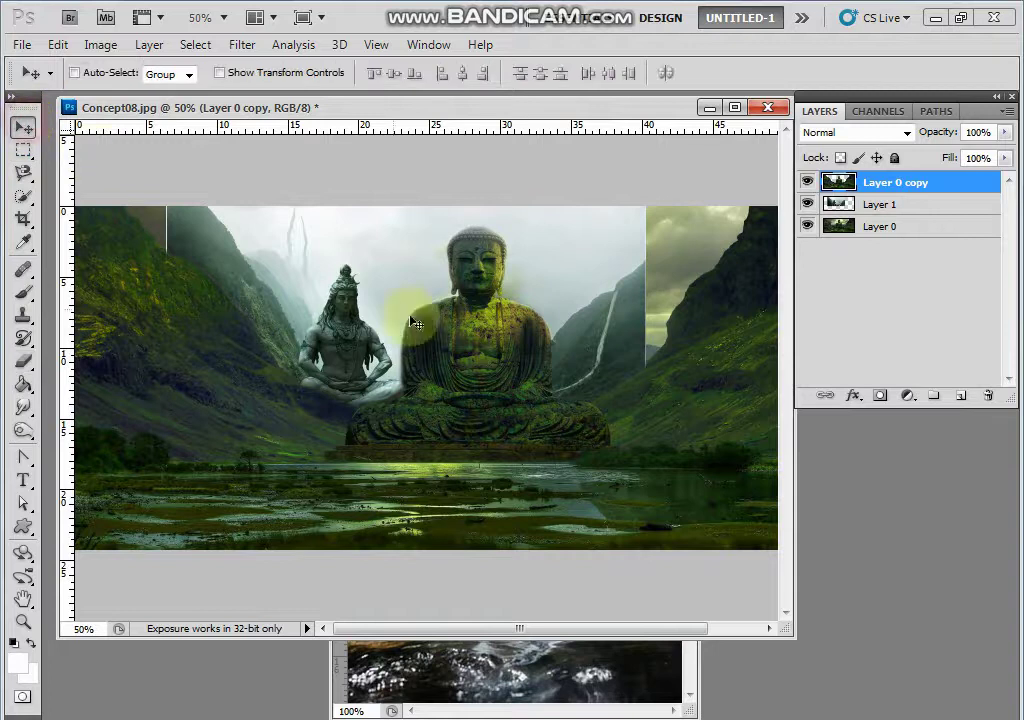
{"action": "left_click", "coordinate": [890, 206]}
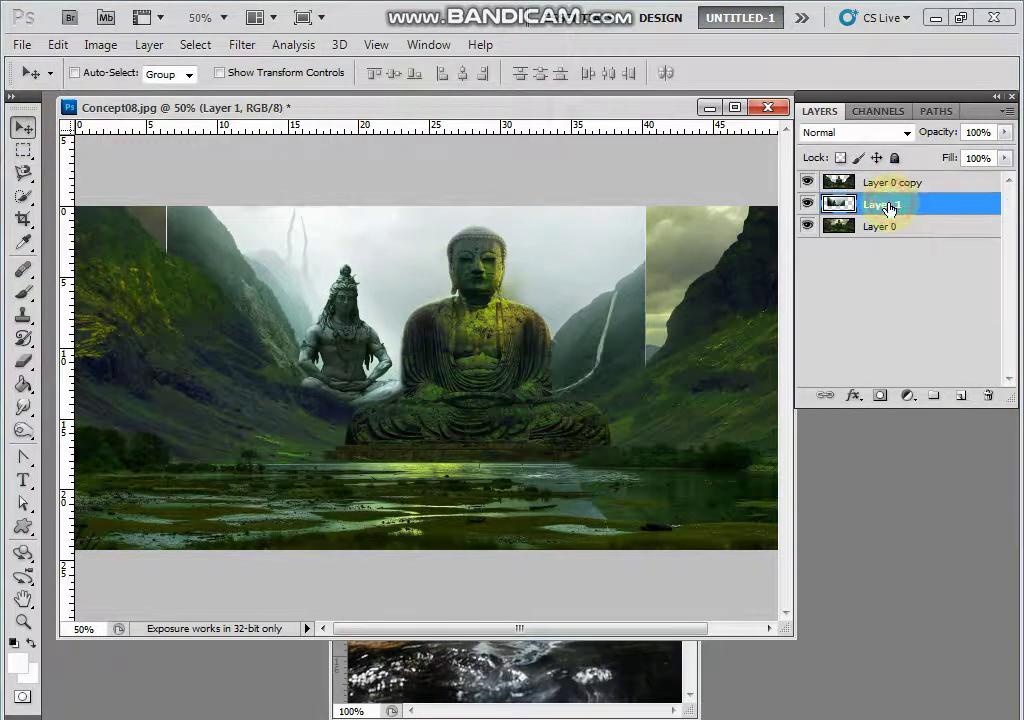
{"action": "right_click", "coordinate": [388, 230]}
{"action": "left_click", "coordinate": [408, 248]}
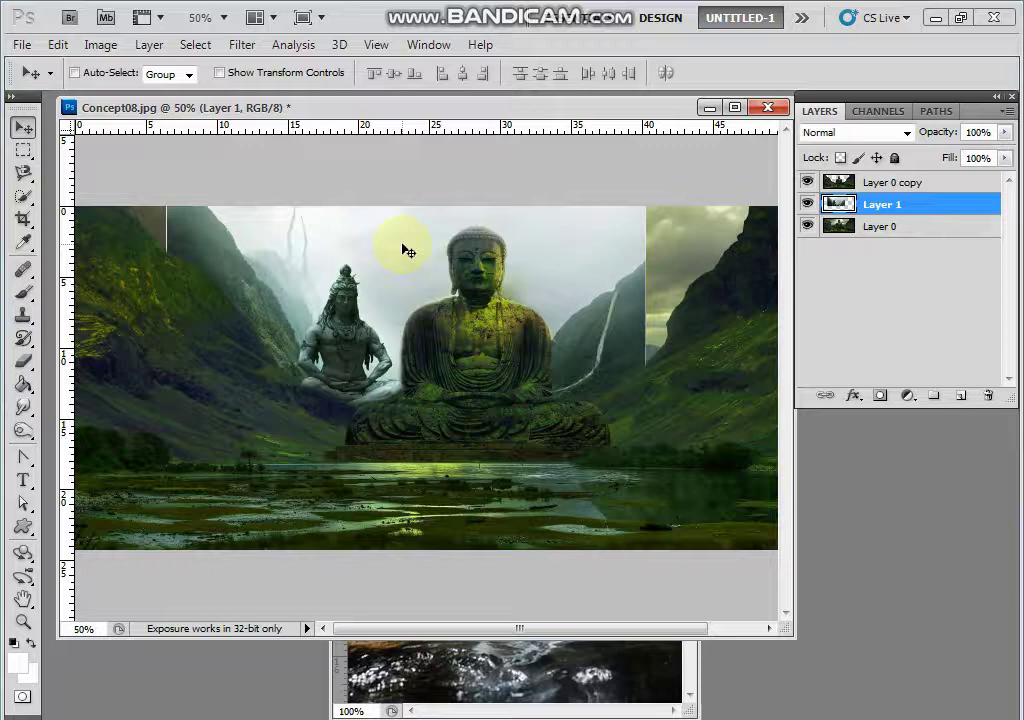
{"action": "key", "text": "ctrl+t"}
{"action": "left_click_drag", "start_coordinate": [164, 207], "coordinate": [101, 170]}
{"action": "left_click_drag", "start_coordinate": [646, 177], "coordinate": [725, 146]}
{"action": "left_click_drag", "start_coordinate": [494, 267], "coordinate": [494, 269]}
{"action": "key", "text": "Return"}
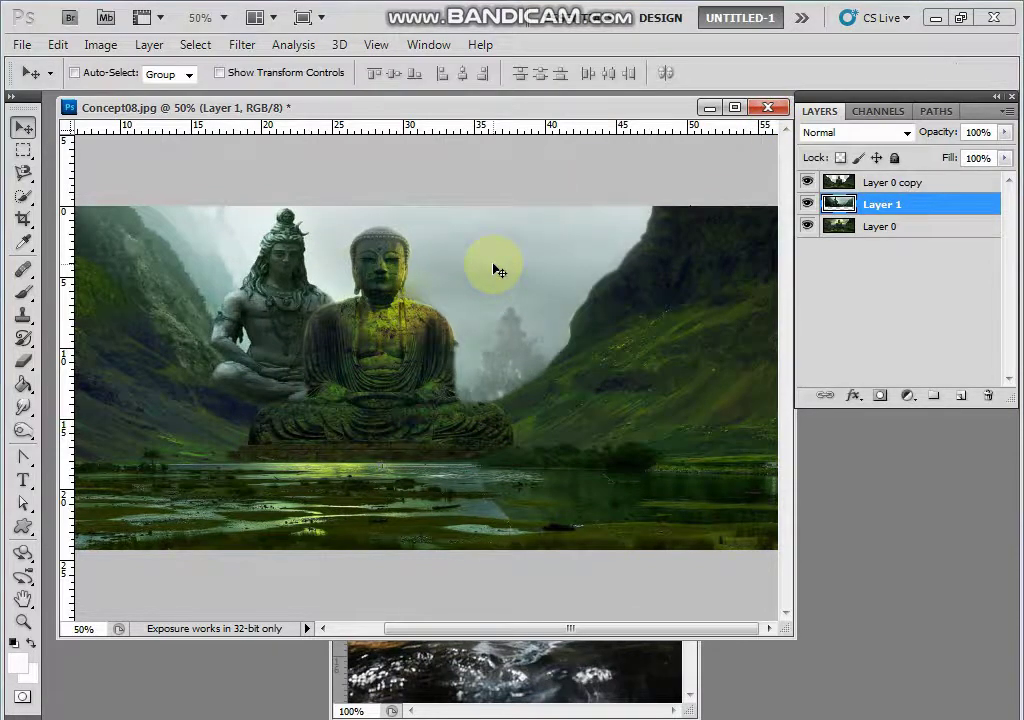
Move Layer 1 up and left so the Shiva statue's seated base sits beside the Buddha's shoulder.
{"action": "key", "text": "ctrl+minus"}
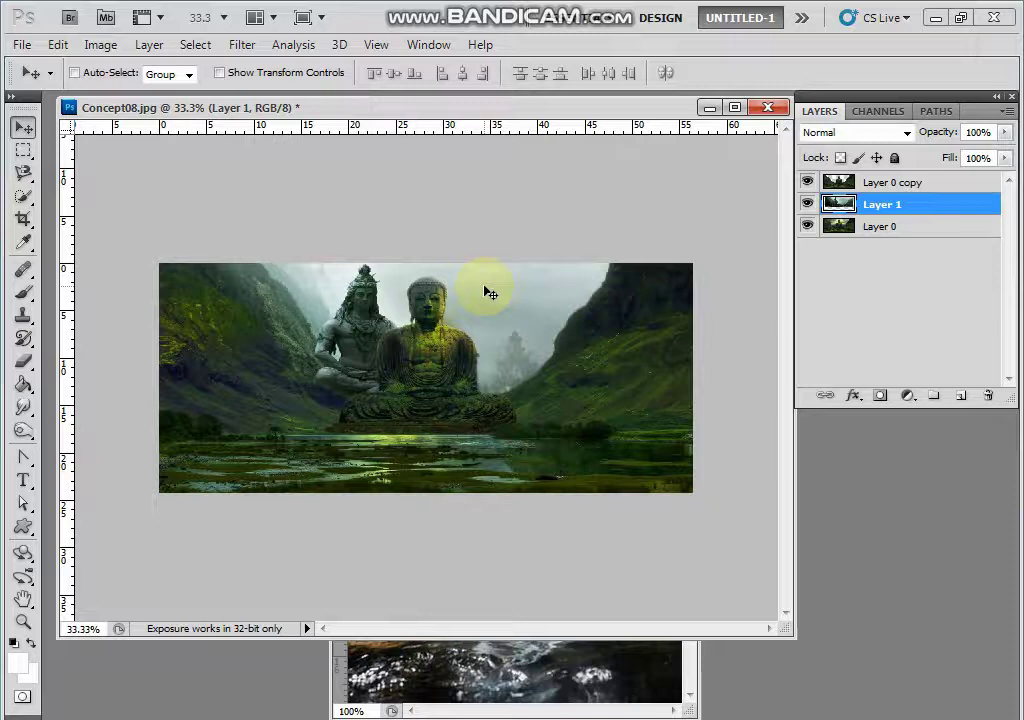
{"action": "left_click_drag", "start_coordinate": [455, 320], "coordinate": [369, 292]}
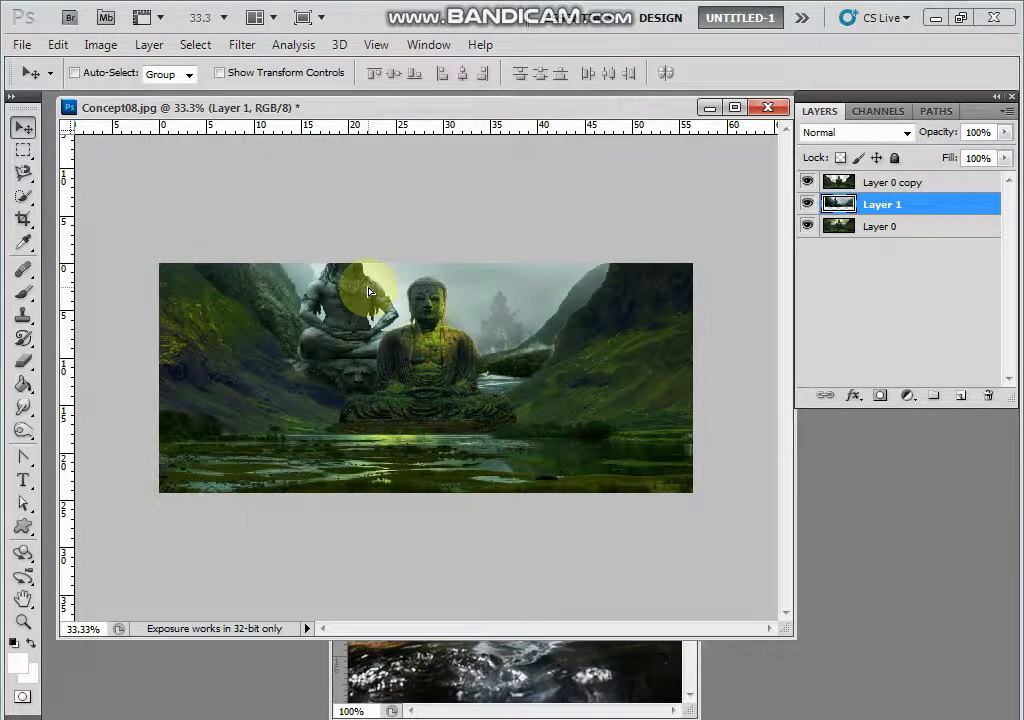
{"action": "left_click_drag", "start_coordinate": [369, 292], "coordinate": [384, 290]}
Scale Layer 1 to about 83% width and 77% height and position the whole Shiva statue beside the Buddha.
{"action": "key", "text": "ctrl+t"}
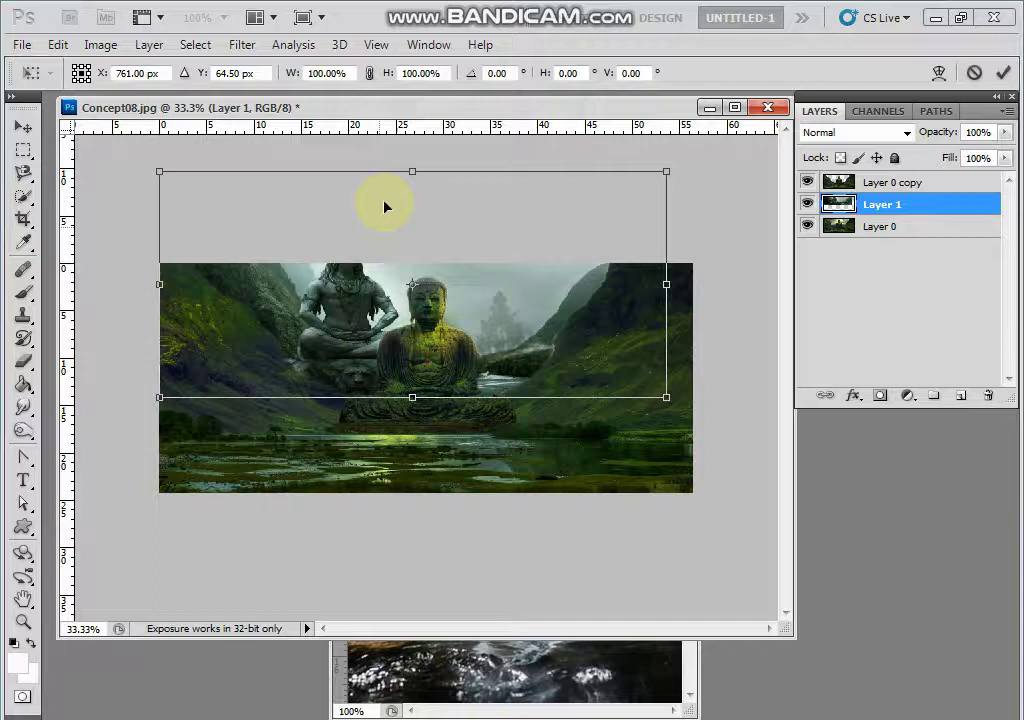
{"action": "left_click_drag", "start_coordinate": [411, 170], "coordinate": [407, 219]}
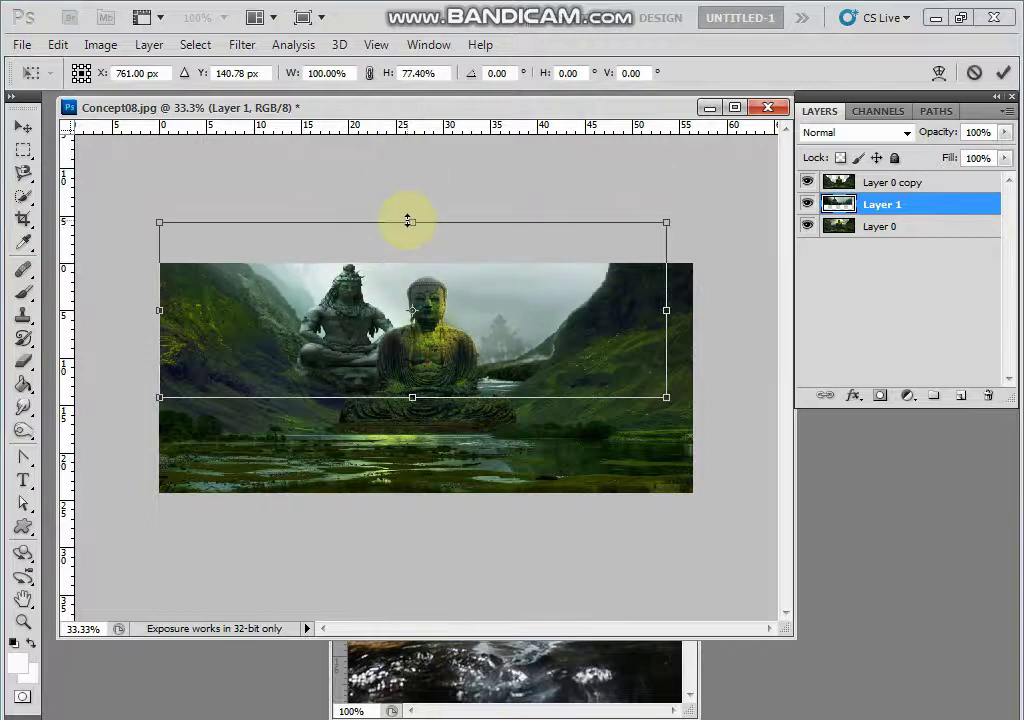
{"action": "left_click_drag", "start_coordinate": [666, 312], "coordinate": [617, 319]}
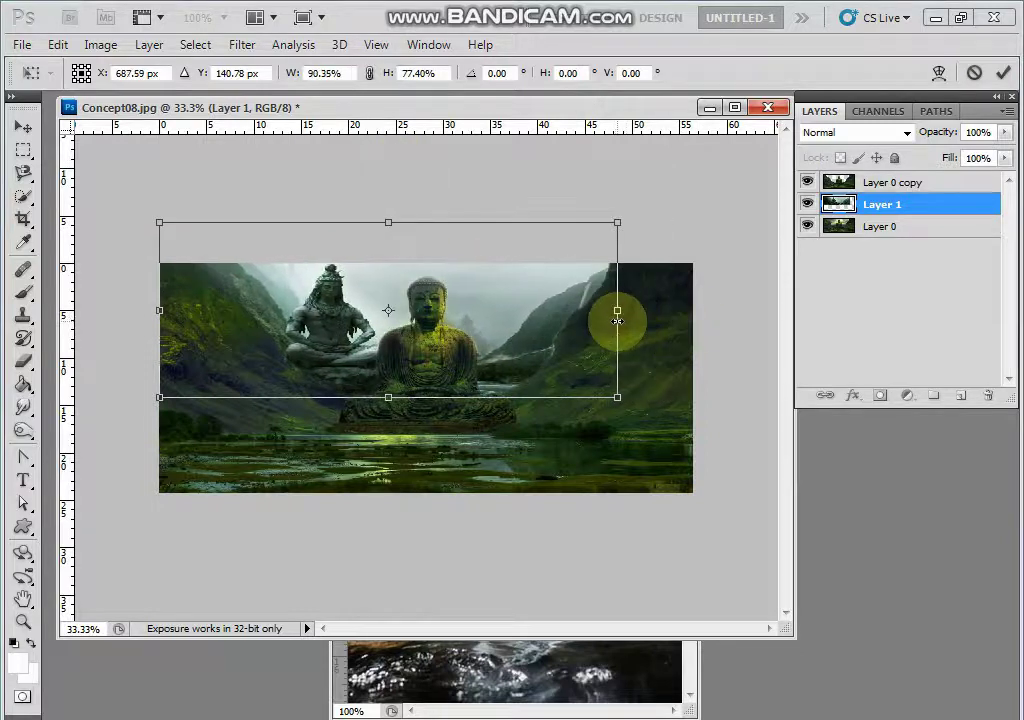
{"action": "left_click_drag", "start_coordinate": [160, 311], "coordinate": [195, 311]}
{"action": "left_click", "coordinate": [331, 316]}
{"action": "mouse_move", "coordinate": [331, 316]}
{"action": "left_mouse_down"}
{"action": "mouse_move", "coordinate": [316, 321]}
{"action": "mouse_move", "coordinate": [326, 322]}
{"action": "left_mouse_up"}
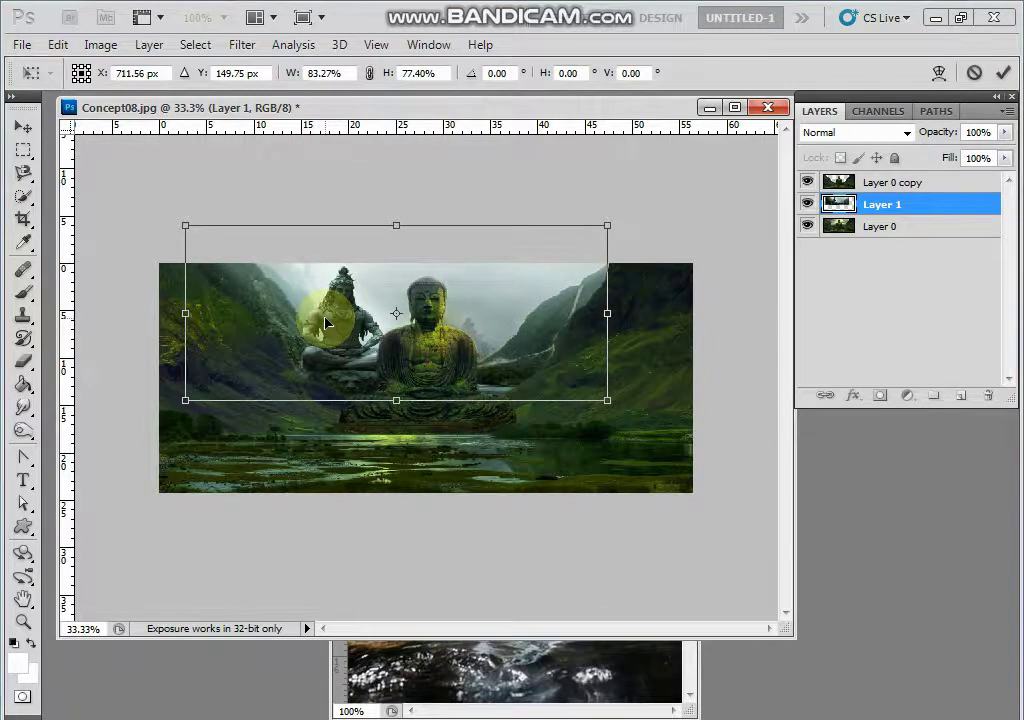
{"action": "key", "text": "Return"}
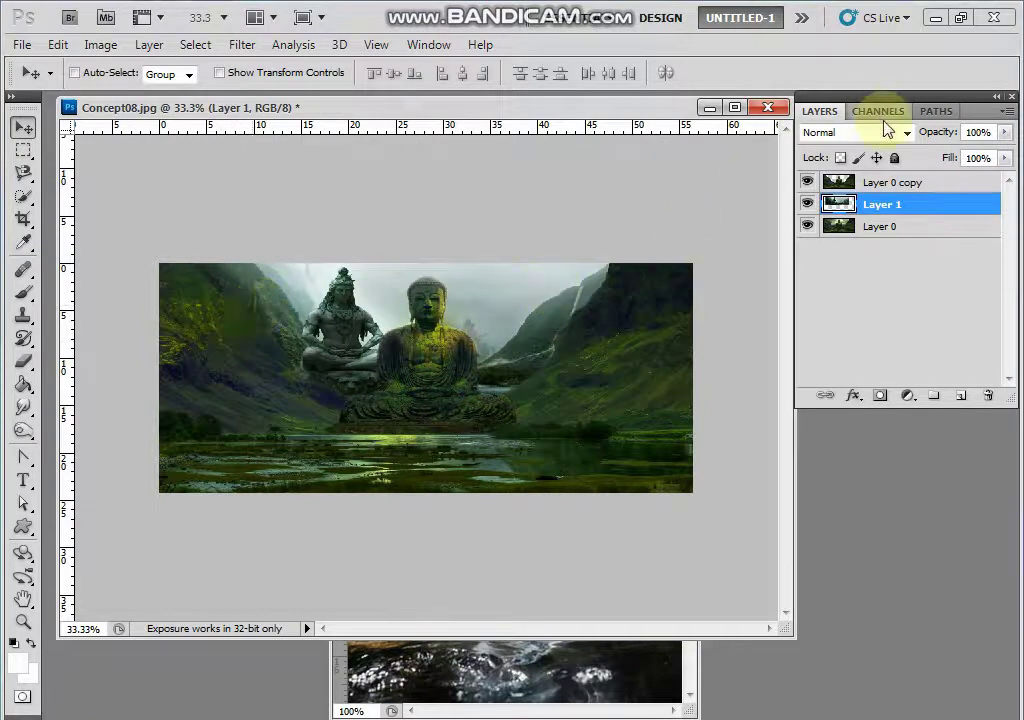
Darken Layer 0 copy with a Brightness/Contrast adjustment, setting the brightness to -42.
{"action": "left_click", "coordinate": [878, 183]}
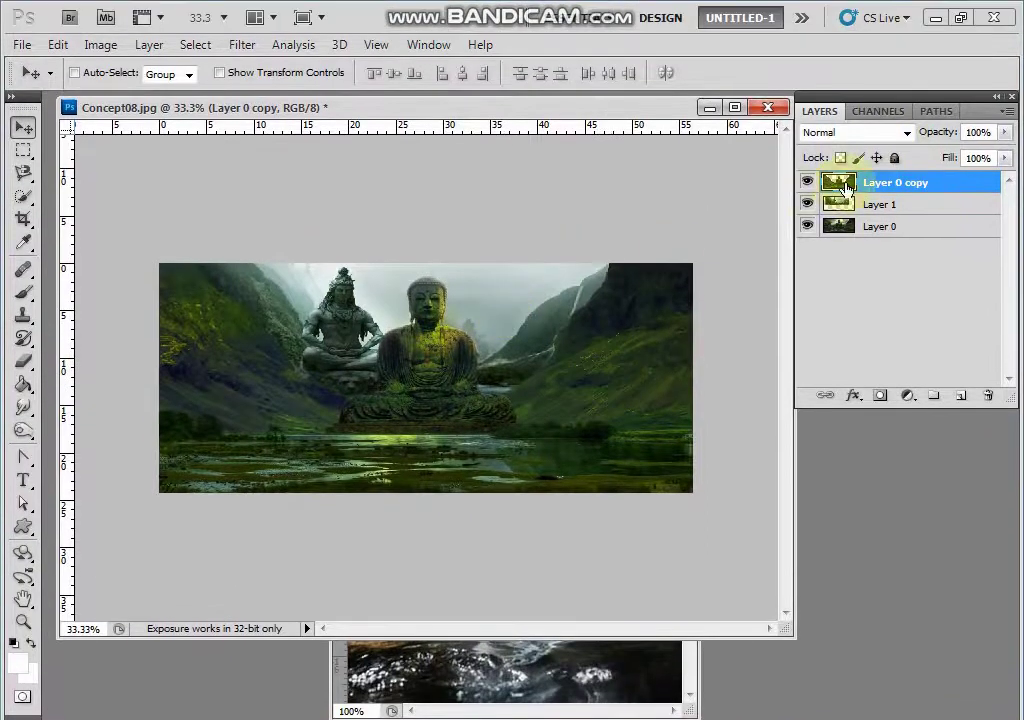
{"action": "right_click", "coordinate": [665, 322]}
{"action": "left_click", "coordinate": [585, 290]}
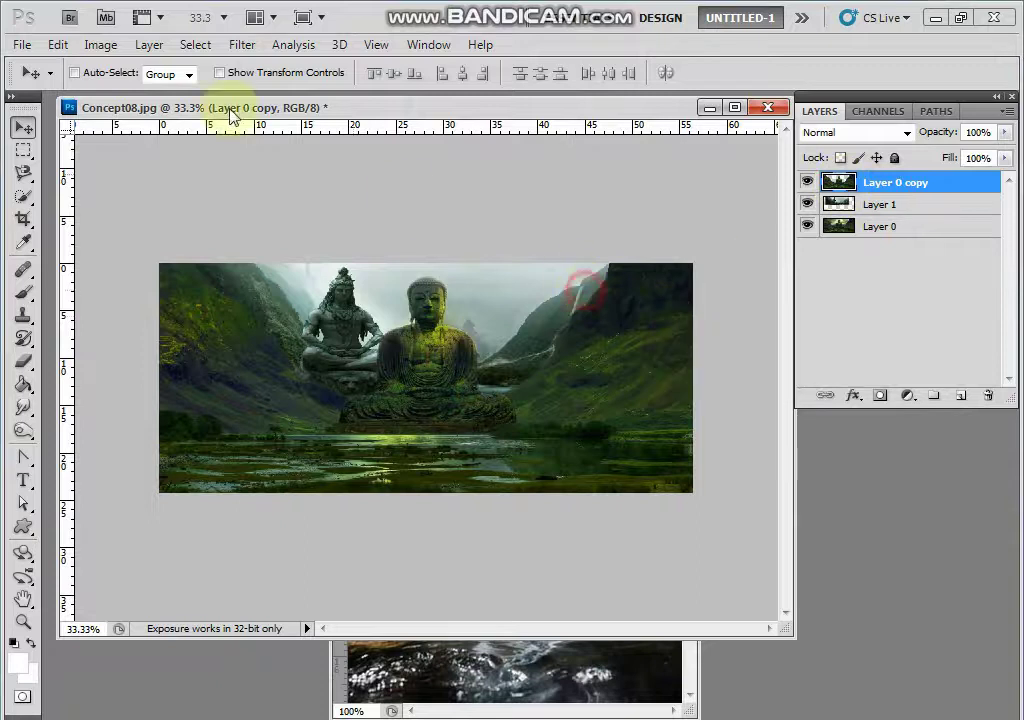
{"action": "left_click", "coordinate": [104, 45]}
{"action": "mouse_move", "coordinate": [114, 96]}
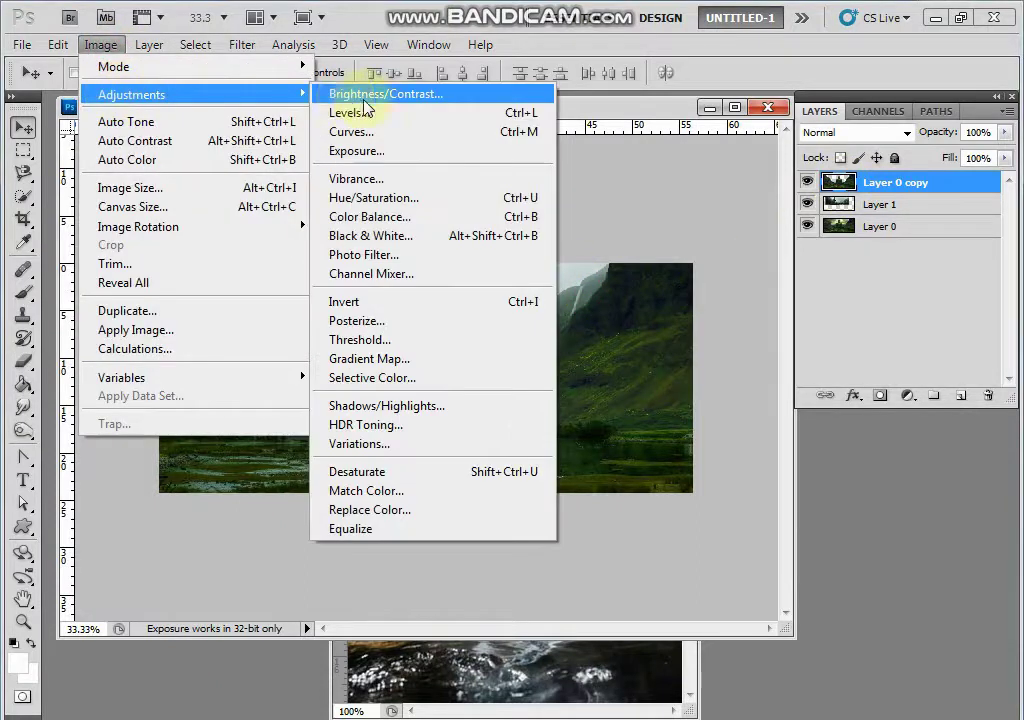
{"action": "left_click", "coordinate": [362, 100]}
{"action": "left_click", "coordinate": [672, 216]}
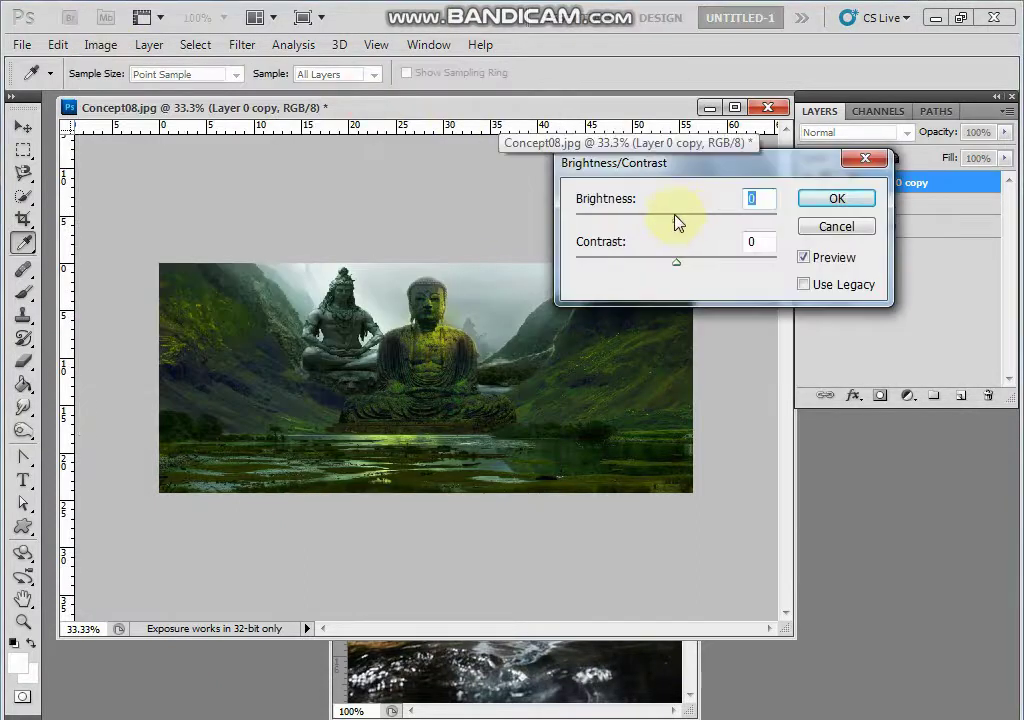
{"action": "left_click_drag", "start_coordinate": [667, 217], "coordinate": [647, 226]}
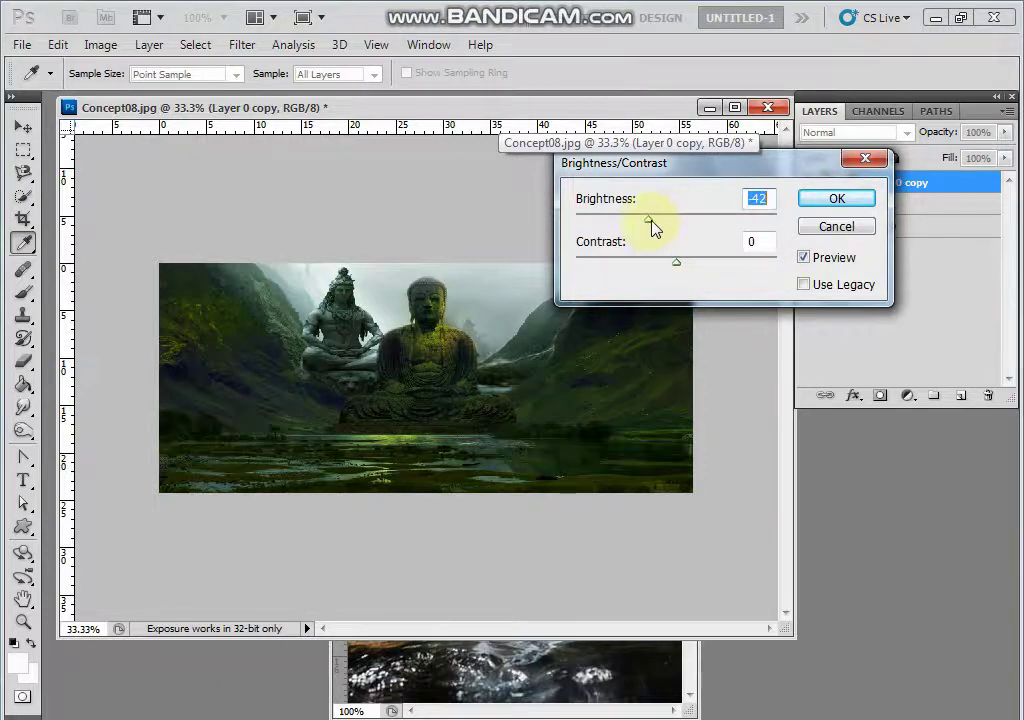
{"action": "left_click", "coordinate": [815, 198]}
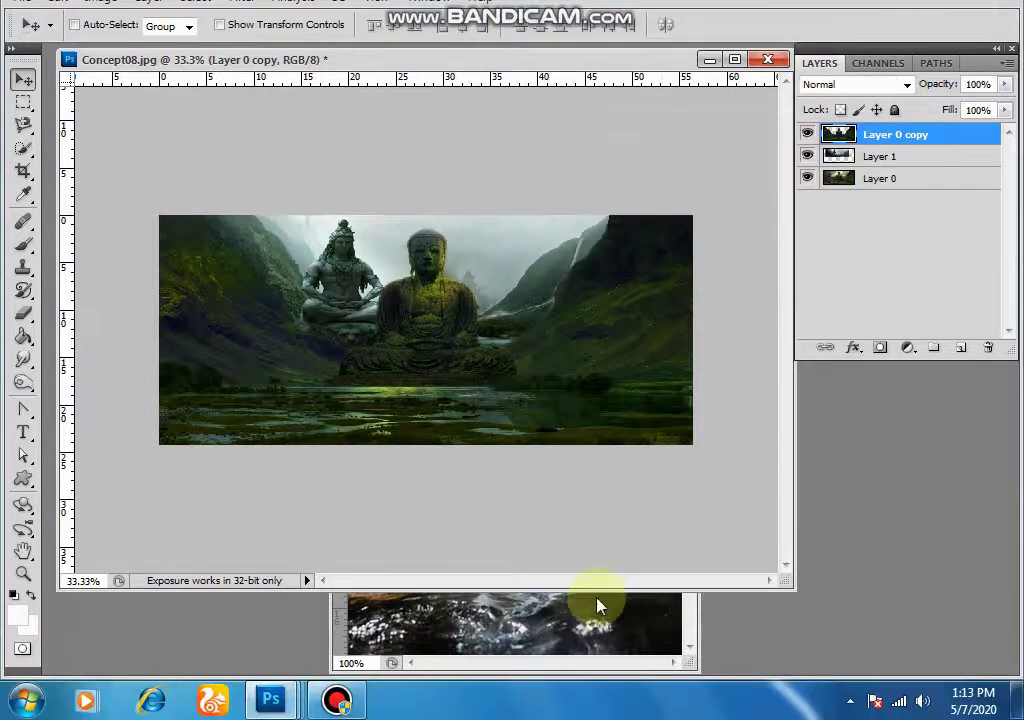
Copy the forest waterfall photo into Concept08.jpg as a new layer above Layer 0 copy and close the photo's document.
{"action": "left_click", "coordinate": [590, 663]}
{"action": "left_click_drag", "start_coordinate": [548, 180], "coordinate": [655, 192]}
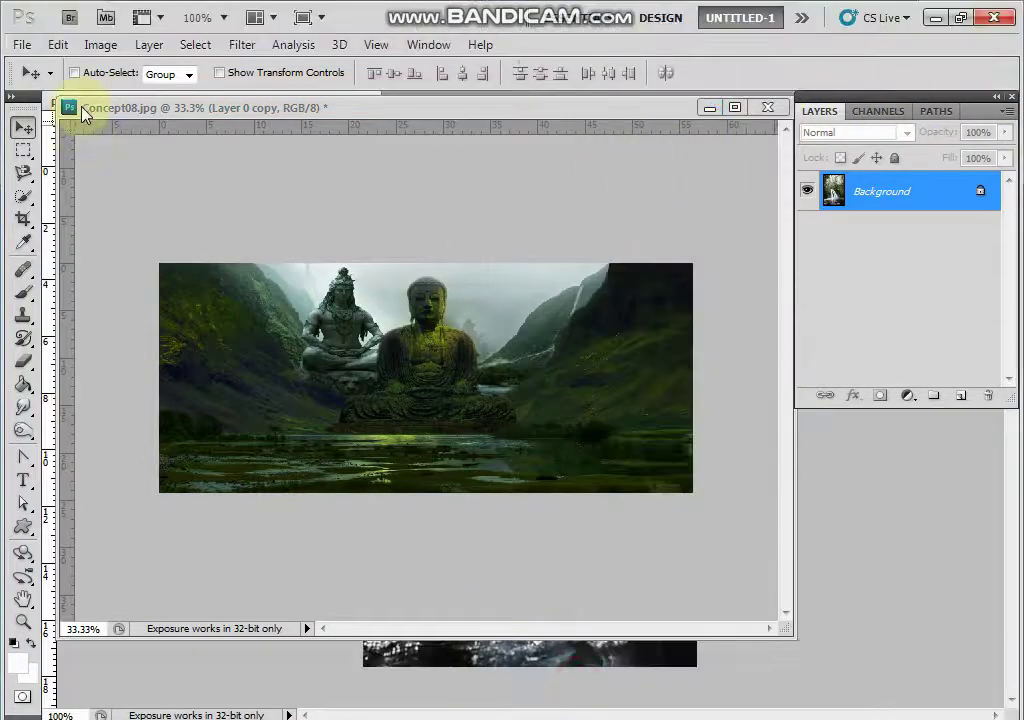
{"action": "left_click_drag", "start_coordinate": [83, 110], "coordinate": [196, 170]}
{"action": "left_click_drag", "start_coordinate": [265, 143], "coordinate": [221, 125]}
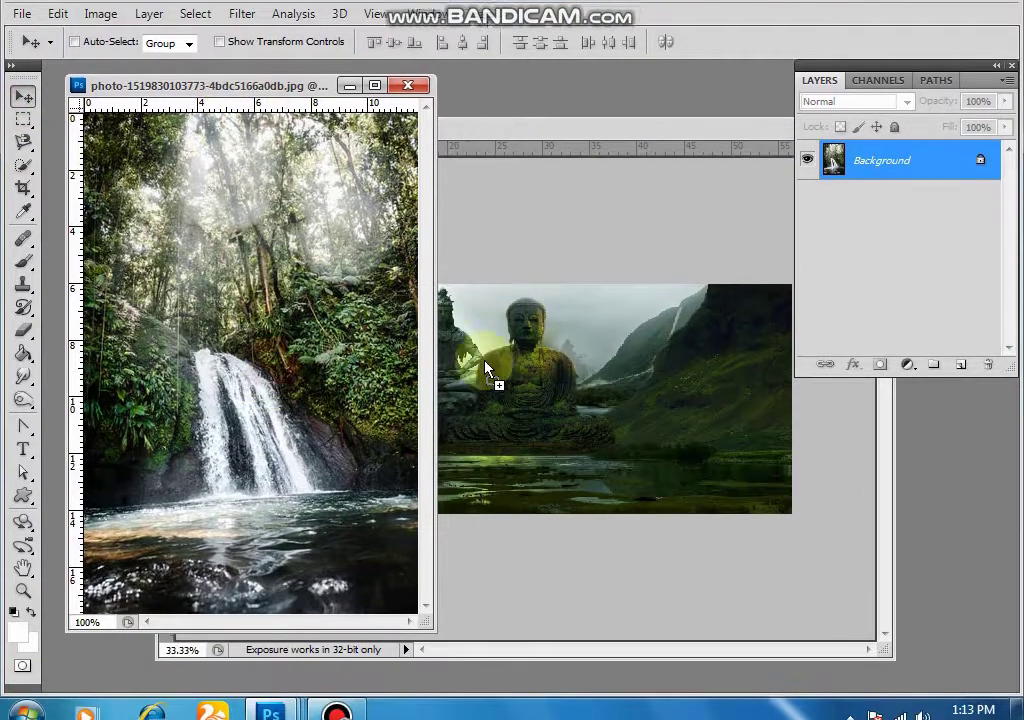
{"action": "left_click_drag", "start_coordinate": [487, 370], "coordinate": [484, 362]}
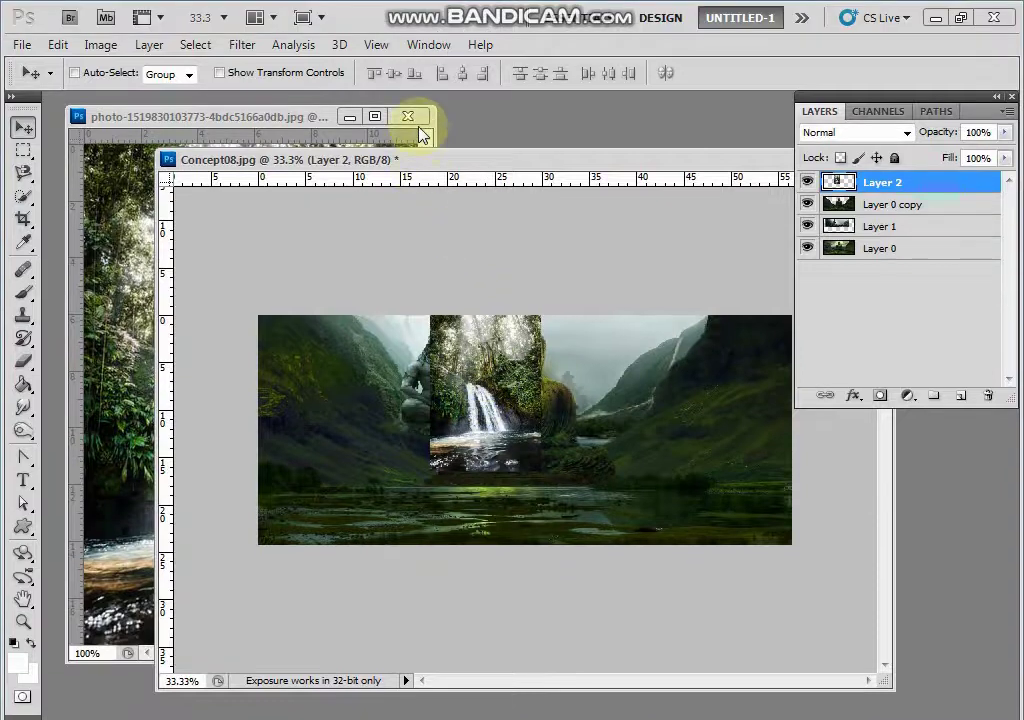
{"action": "left_click", "coordinate": [407, 116]}
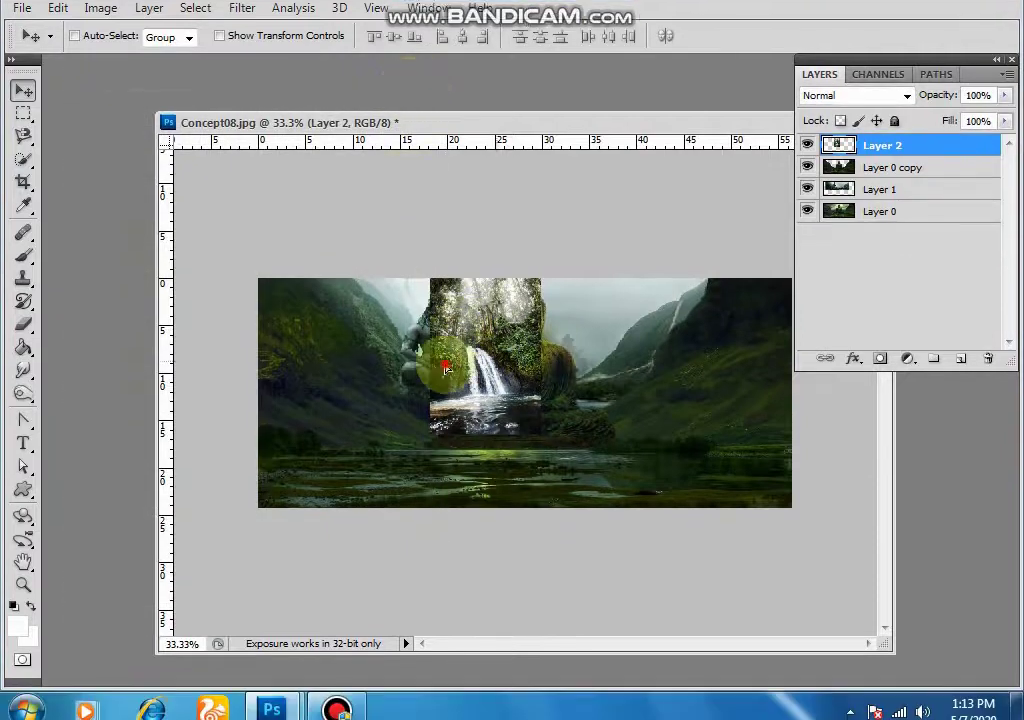
Move the waterfall layer over the right mountain slope, against the right edge of the landscape.
{"action": "left_click_drag", "start_coordinate": [434, 397], "coordinate": [297, 453]}
{"action": "left_click_drag", "start_coordinate": [302, 405], "coordinate": [368, 363]}
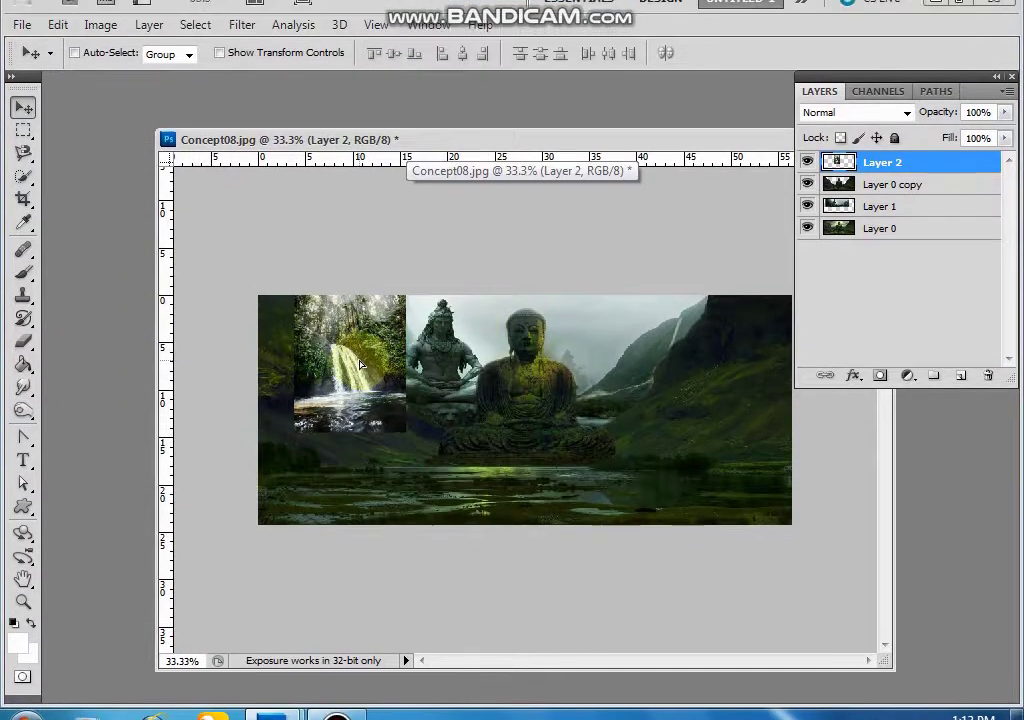
{"action": "left_click_drag", "start_coordinate": [692, 143], "coordinate": [650, 140]}
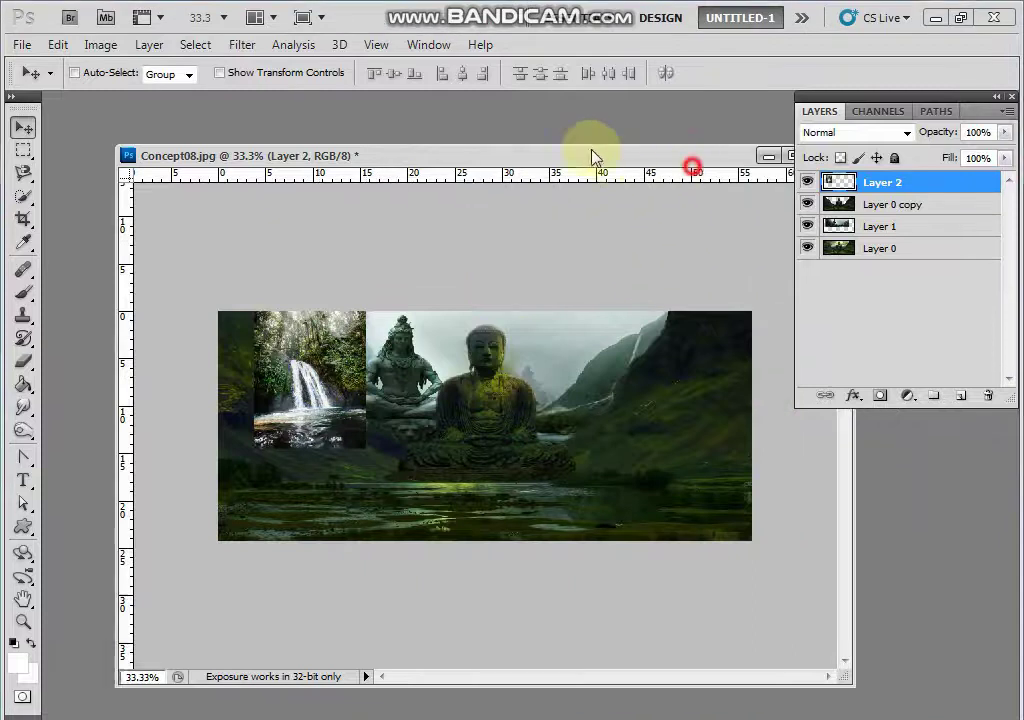
{"action": "left_click_drag", "start_coordinate": [592, 157], "coordinate": [524, 143]}
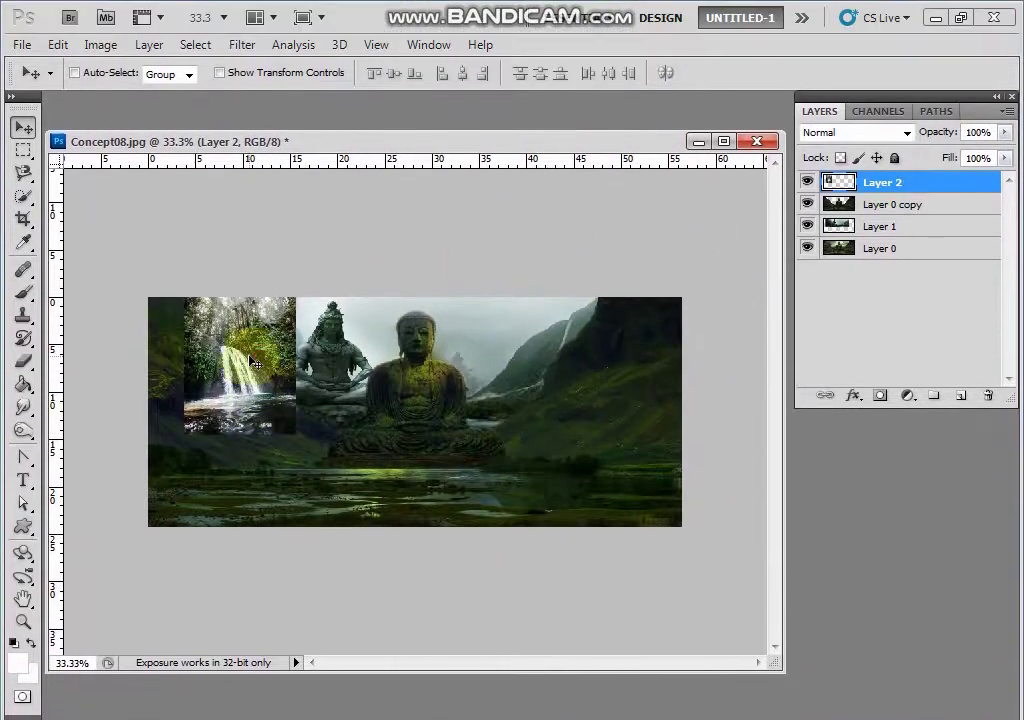
{"action": "left_click_drag", "start_coordinate": [272, 364], "coordinate": [643, 370]}
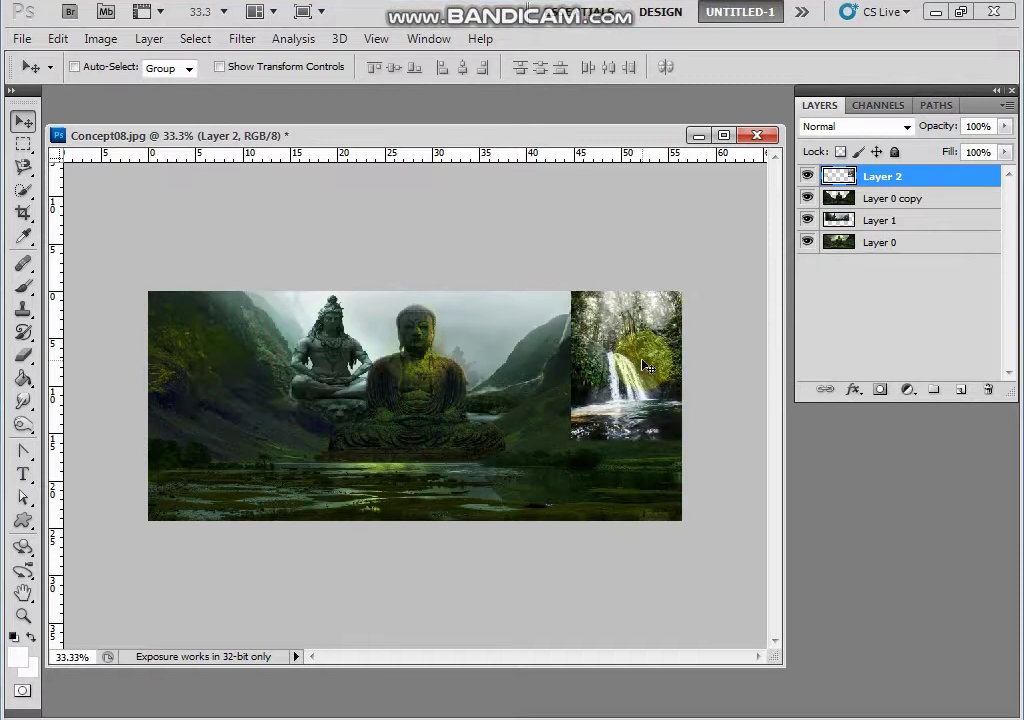
Scale the waterfall layer to about 181% width and 154% height, extending it down and toward the Buddha.
{"action": "key", "text": "ctrl+t"}
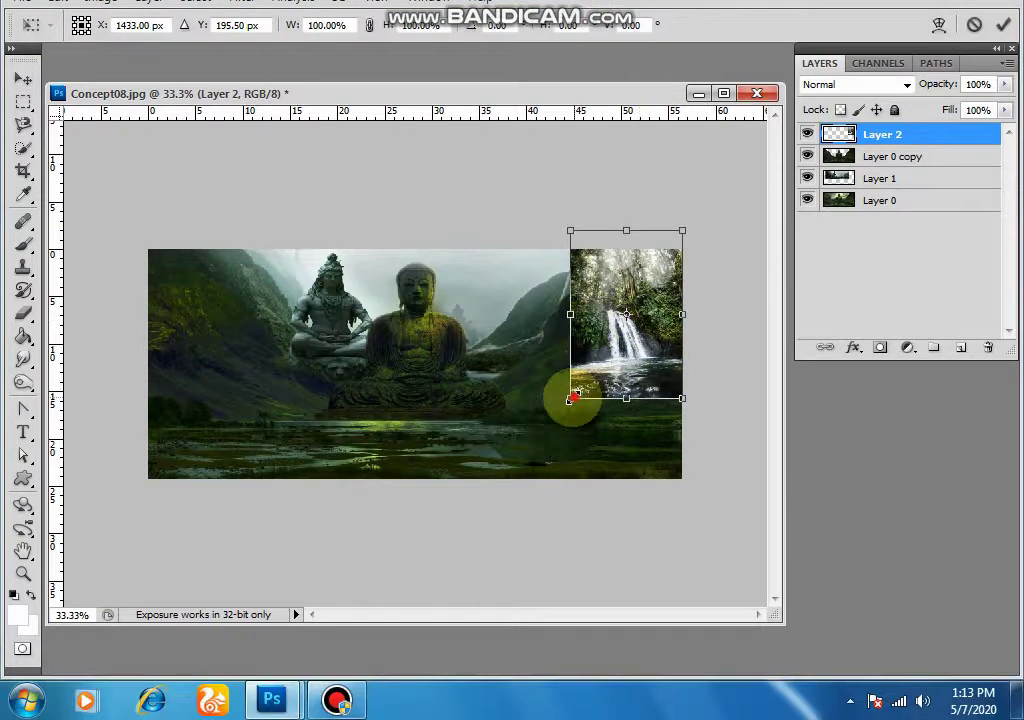
{"action": "left_click_drag", "start_coordinate": [570, 398], "coordinate": [484, 488]}
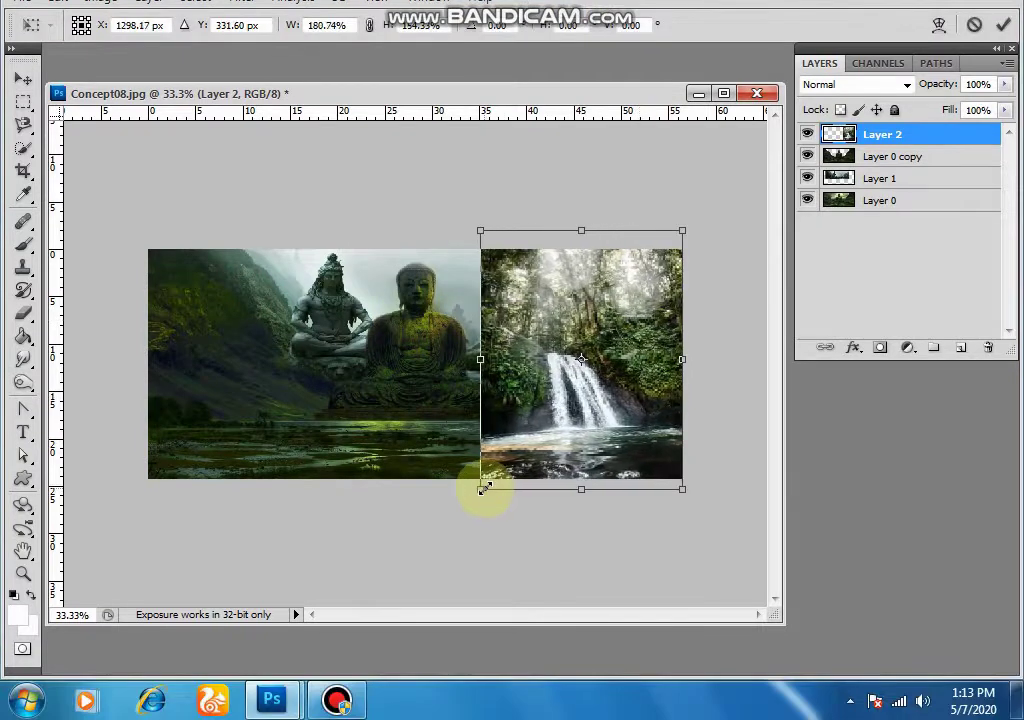
{"action": "key", "text": "Return"}
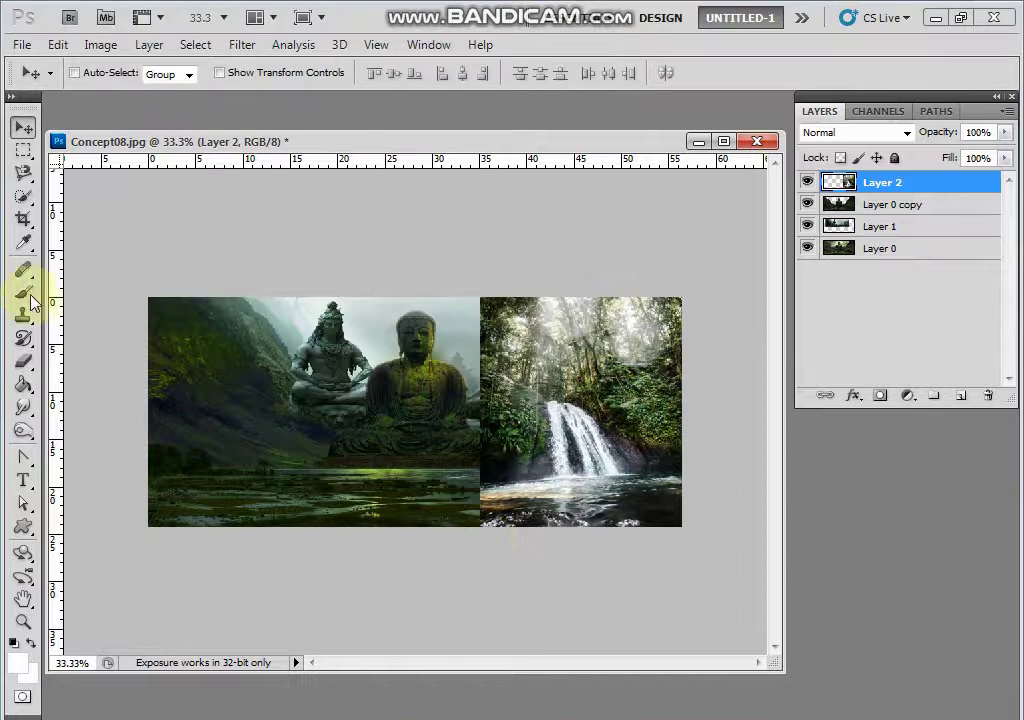
{"action": "left_click", "coordinate": [26, 293]}
{"action": "right_click", "coordinate": [258, 316]}
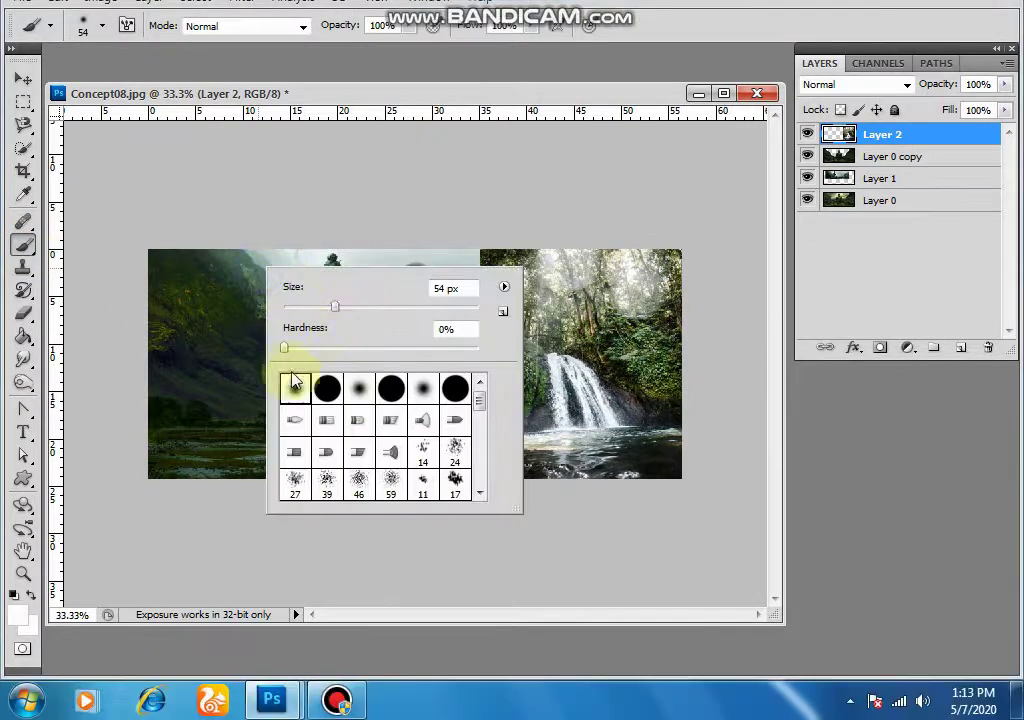
{"action": "double_click", "coordinate": [293, 384]}
{"action": "right_click", "coordinate": [352, 443]}
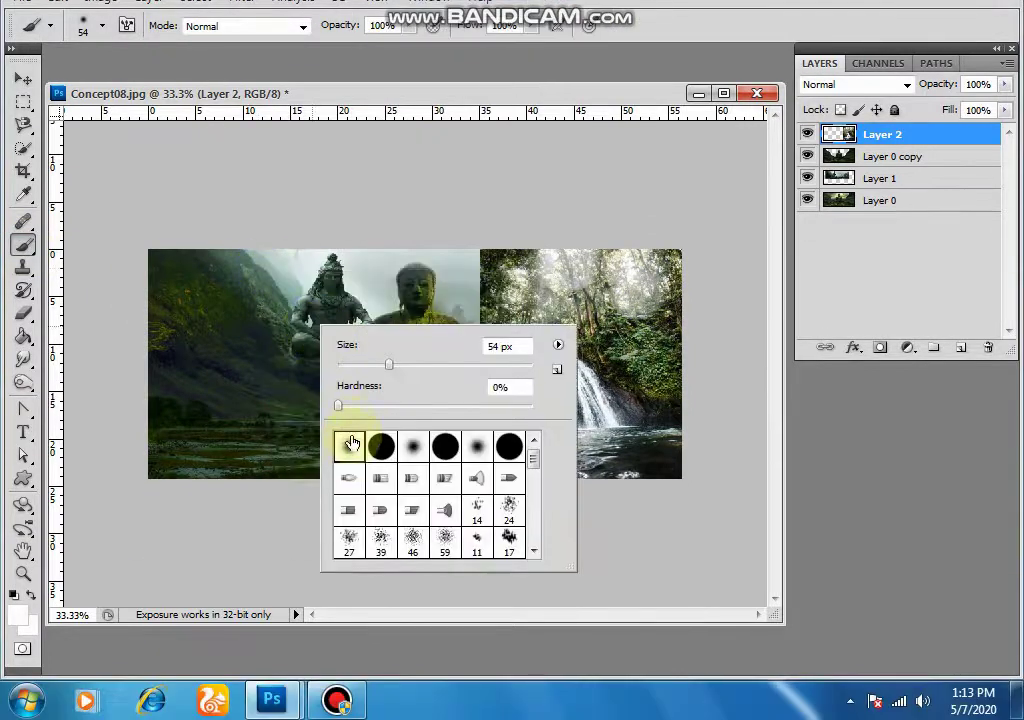
{"action": "left_click_drag", "start_coordinate": [396, 370], "coordinate": [462, 367]}
{"action": "left_click", "coordinate": [512, 233]}
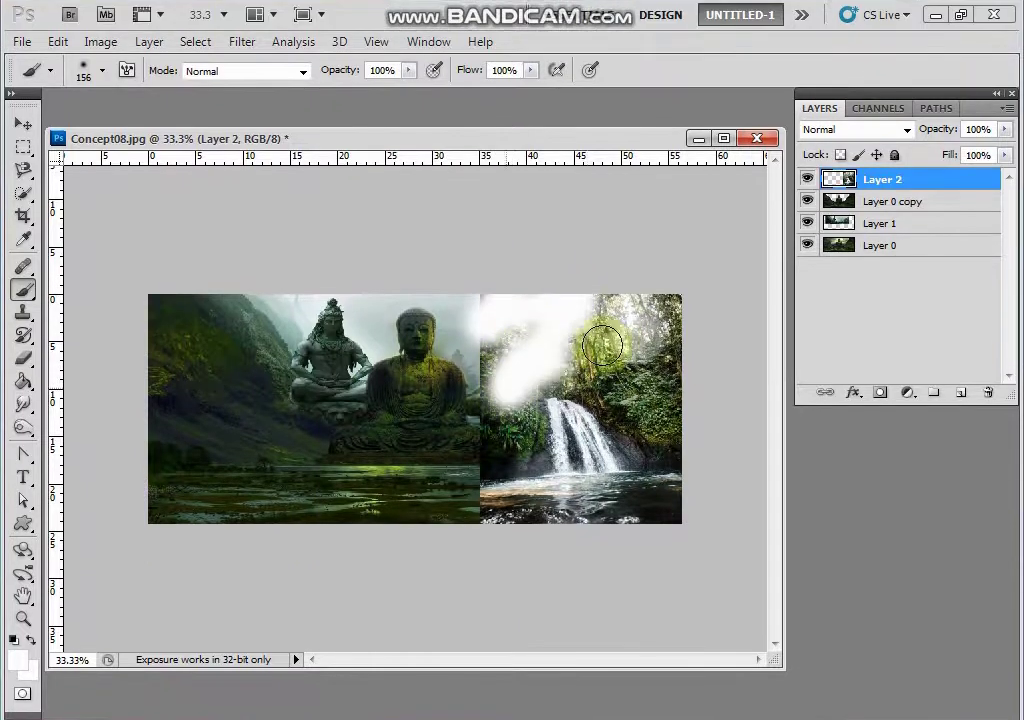
{"action": "left_click_drag", "start_coordinate": [495, 400], "coordinate": [641, 302]}
{"action": "mouse_move", "coordinate": [479, 346]}
{"action": "left_mouse_down"}
{"action": "mouse_move", "coordinate": [487, 377]}
{"action": "mouse_move", "coordinate": [601, 322]}
{"action": "left_mouse_up"}
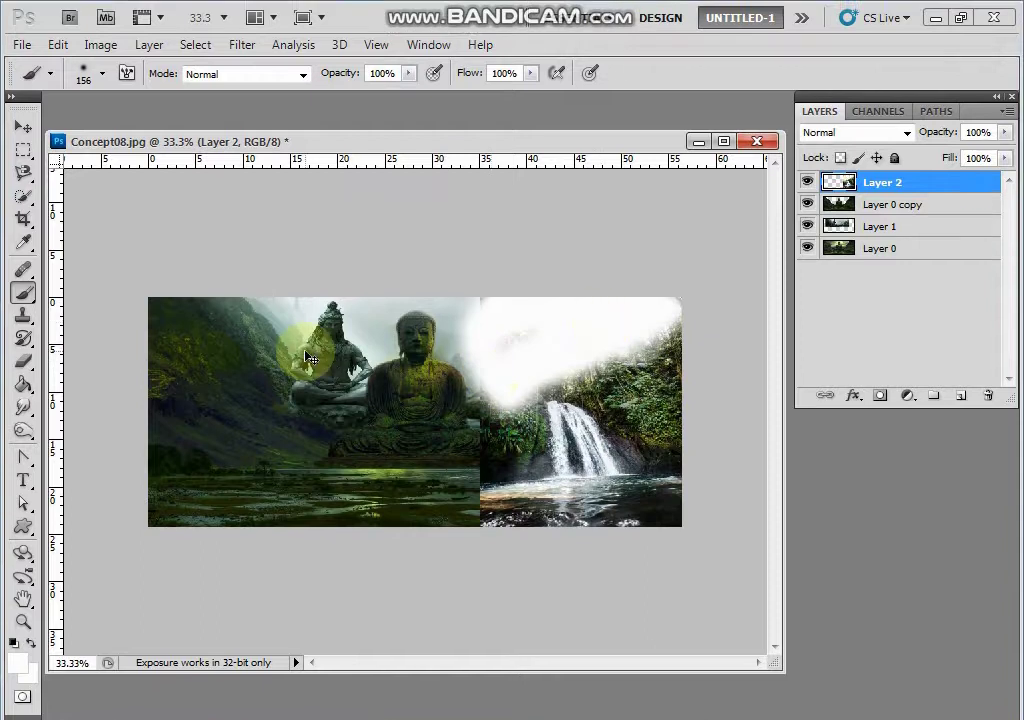
{"action": "key", "text": "ctrl+alt+z"}
{"action": "key", "text": "ctrl+alt+z"}
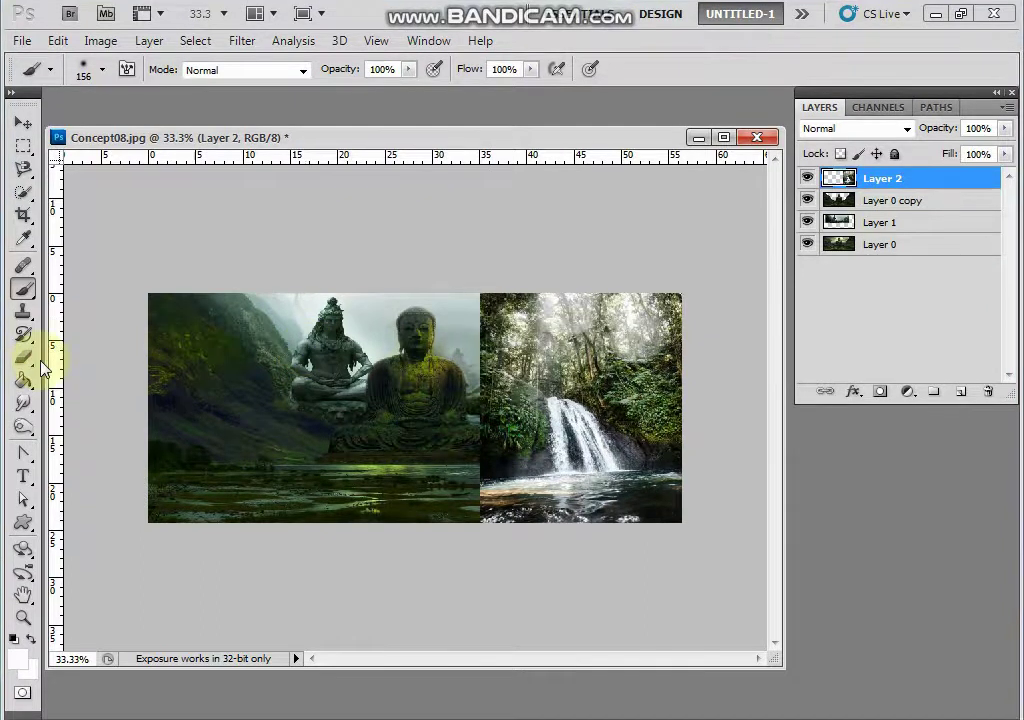
Erase the forest above and beside the waterfall on Layer 2 so the mountain slope, sky and lake show through.
{"action": "left_click", "coordinate": [23, 357]}
{"action": "left_click", "coordinate": [100, 356]}
{"action": "mouse_move", "coordinate": [441, 338]}
{"action": "left_mouse_down"}
{"action": "mouse_move", "coordinate": [466, 293]}
{"action": "mouse_move", "coordinate": [485, 325]}
{"action": "mouse_move", "coordinate": [534, 311]}
{"action": "mouse_move", "coordinate": [489, 361]}
{"action": "mouse_move", "coordinate": [544, 348]}
{"action": "mouse_move", "coordinate": [497, 429]}
{"action": "left_mouse_up"}
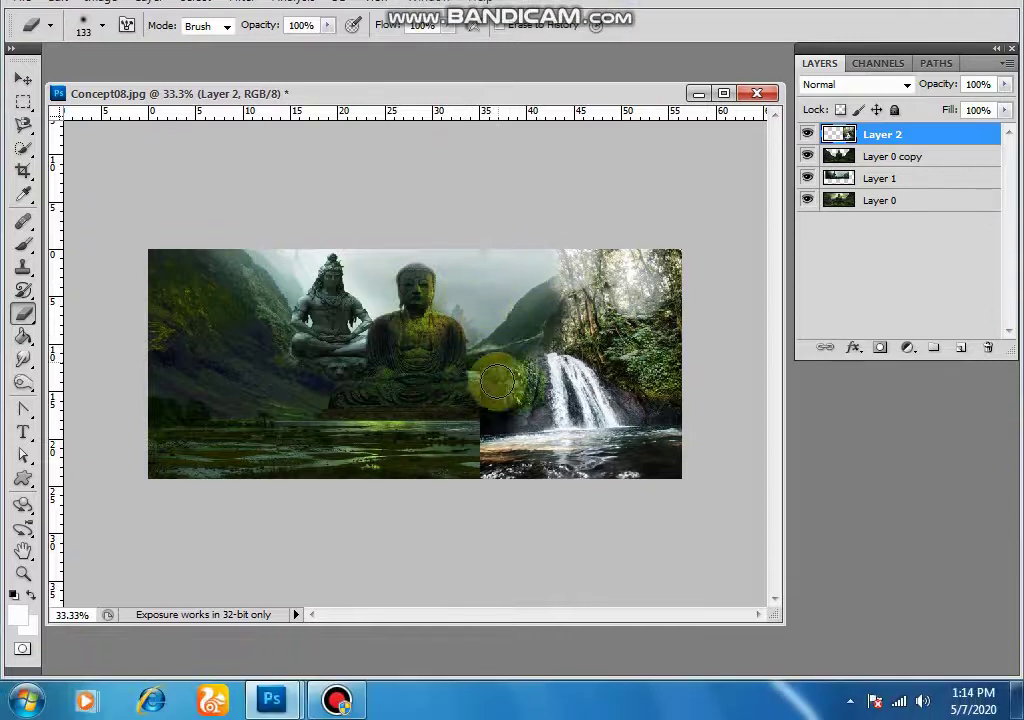
{"action": "left_click_drag", "start_coordinate": [497, 380], "coordinate": [519, 360]}
{"action": "mouse_move", "coordinate": [499, 421]}
{"action": "left_mouse_down"}
{"action": "mouse_move", "coordinate": [494, 475]}
{"action": "mouse_move", "coordinate": [553, 280]}
{"action": "left_mouse_up"}
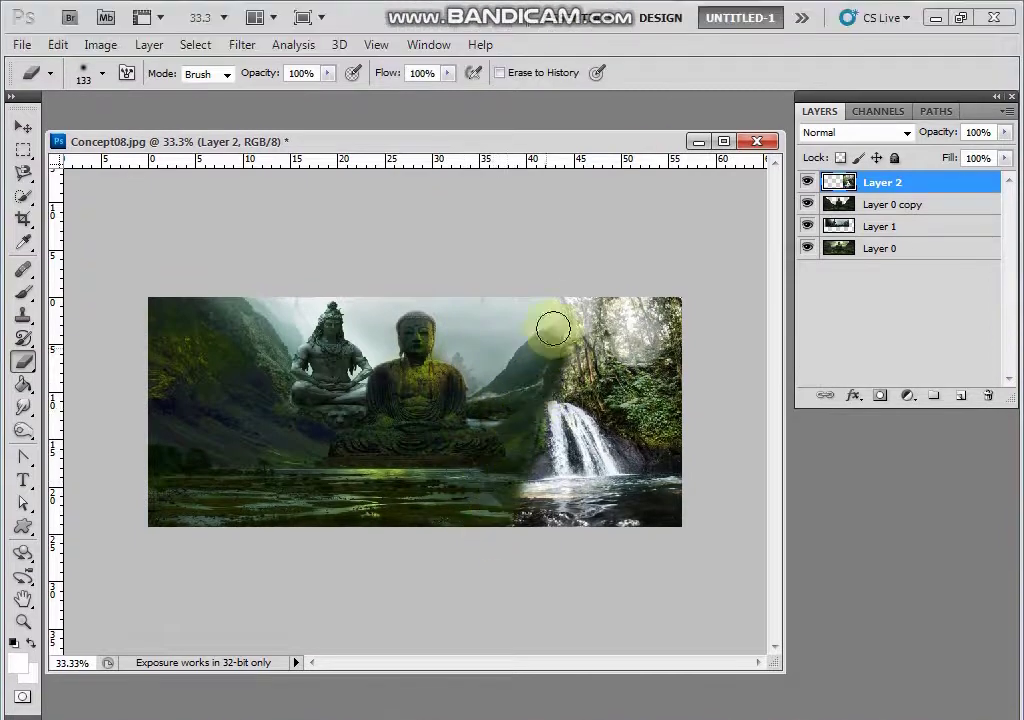
{"action": "mouse_move", "coordinate": [553, 328]}
{"action": "left_mouse_down"}
{"action": "mouse_move", "coordinate": [590, 320]}
{"action": "mouse_move", "coordinate": [630, 335]}
{"action": "mouse_move", "coordinate": [693, 293]}
{"action": "mouse_move", "coordinate": [547, 347]}
{"action": "mouse_move", "coordinate": [642, 334]}
{"action": "mouse_move", "coordinate": [667, 353]}
{"action": "mouse_move", "coordinate": [537, 368]}
{"action": "mouse_move", "coordinate": [656, 361]}
{"action": "mouse_move", "coordinate": [640, 438]}
{"action": "left_mouse_up"}
Mirror the waterfall layer horizontally at about 88% width and position it over the landscape's lower right corner.
{"action": "left_click", "coordinate": [23, 117]}
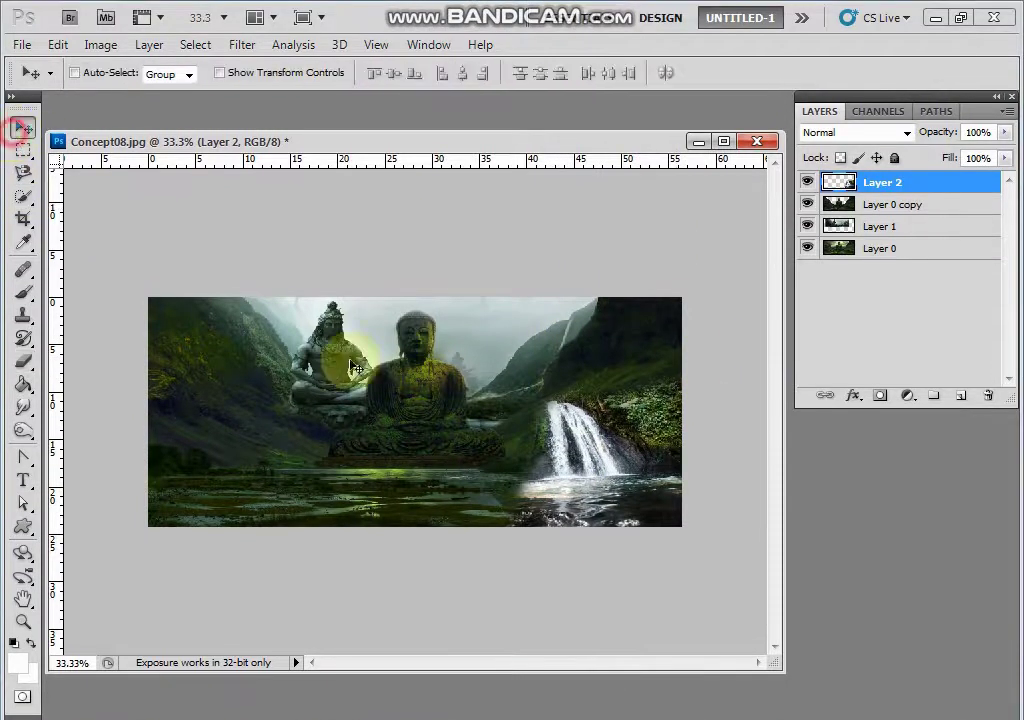
{"action": "left_click_drag", "start_coordinate": [580, 370], "coordinate": [424, 368]}
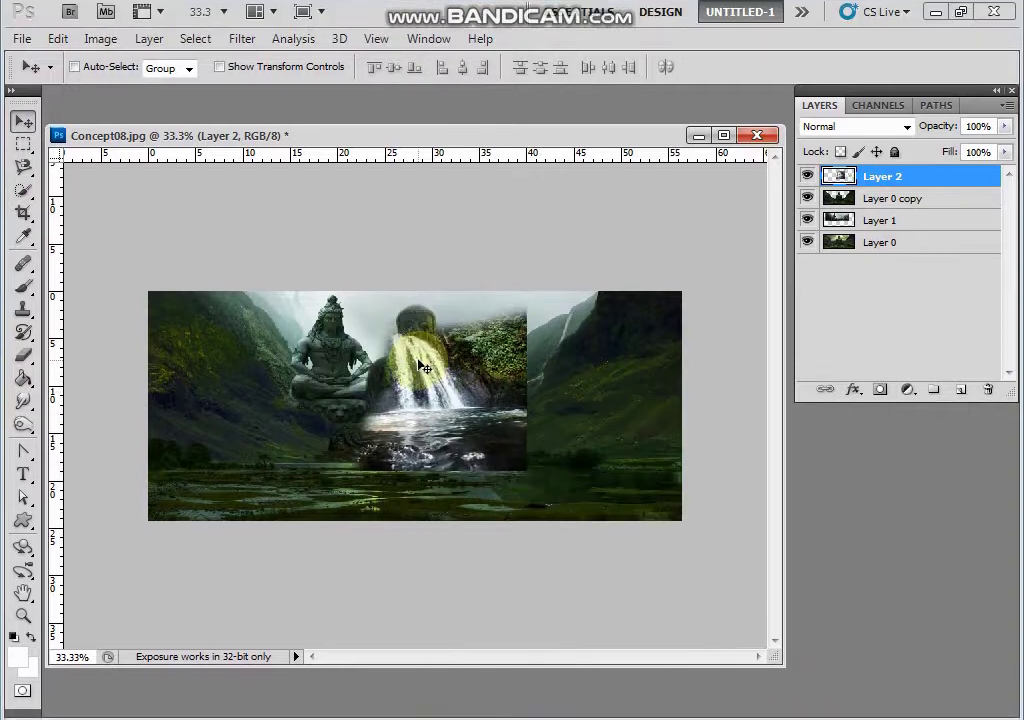
{"action": "key", "text": "ctrl+t"}
{"action": "left_click_drag", "start_coordinate": [326, 343], "coordinate": [714, 359]}
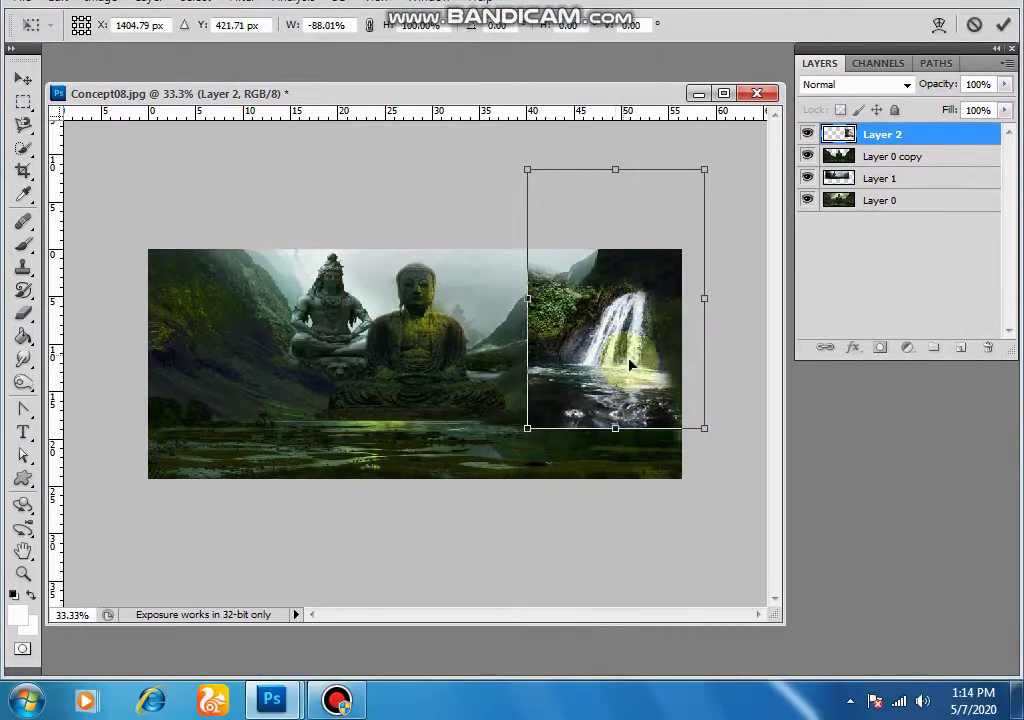
{"action": "left_click", "coordinate": [636, 367]}
{"action": "left_click_drag", "start_coordinate": [636, 367], "coordinate": [647, 408]}
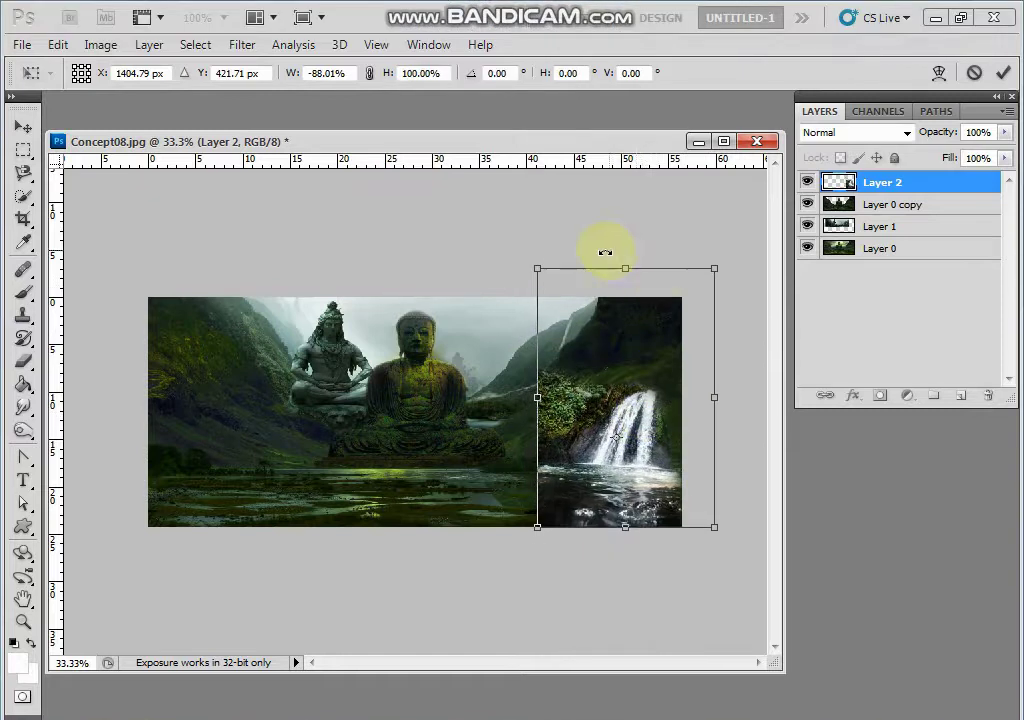
Enlarge the mirrored waterfall to about 135% width and 141% height and position the falls near the landscape's right edge.
{"action": "left_click_drag", "start_coordinate": [623, 268], "coordinate": [645, 162]}
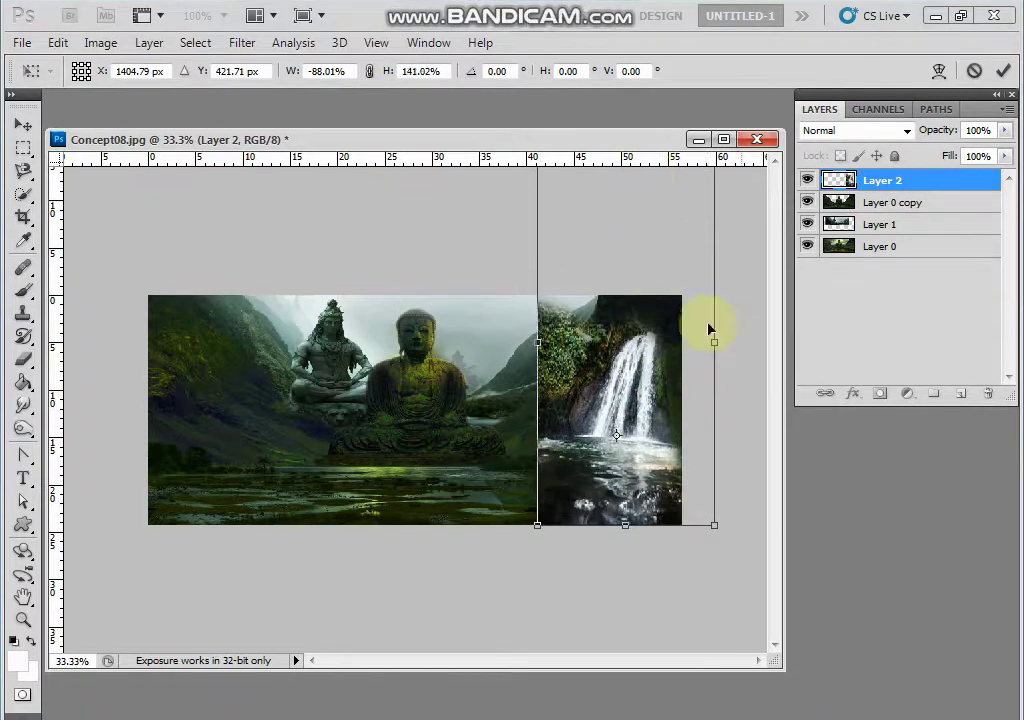
{"action": "left_click_drag", "start_coordinate": [718, 344], "coordinate": [809, 355]}
{"action": "left_click_drag", "start_coordinate": [620, 352], "coordinate": [585, 365]}
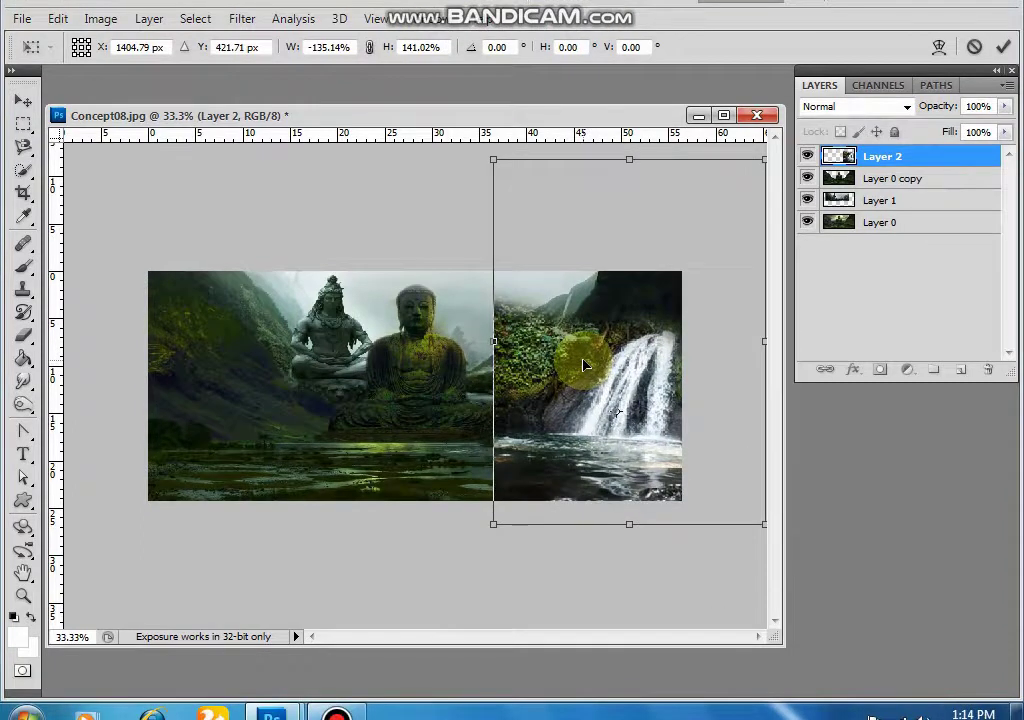
{"action": "key", "text": "Return"}
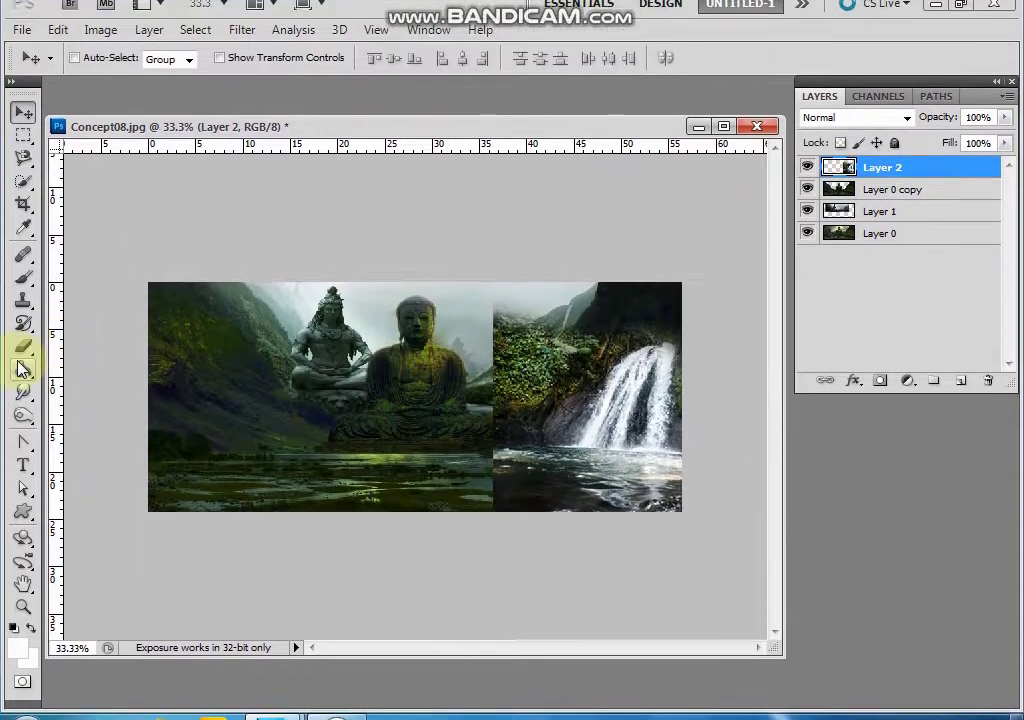
Erase the foliage above and beside the mirrored waterfall and soften the water's lower left boundary into the lake.
{"action": "left_click", "coordinate": [21, 338]}
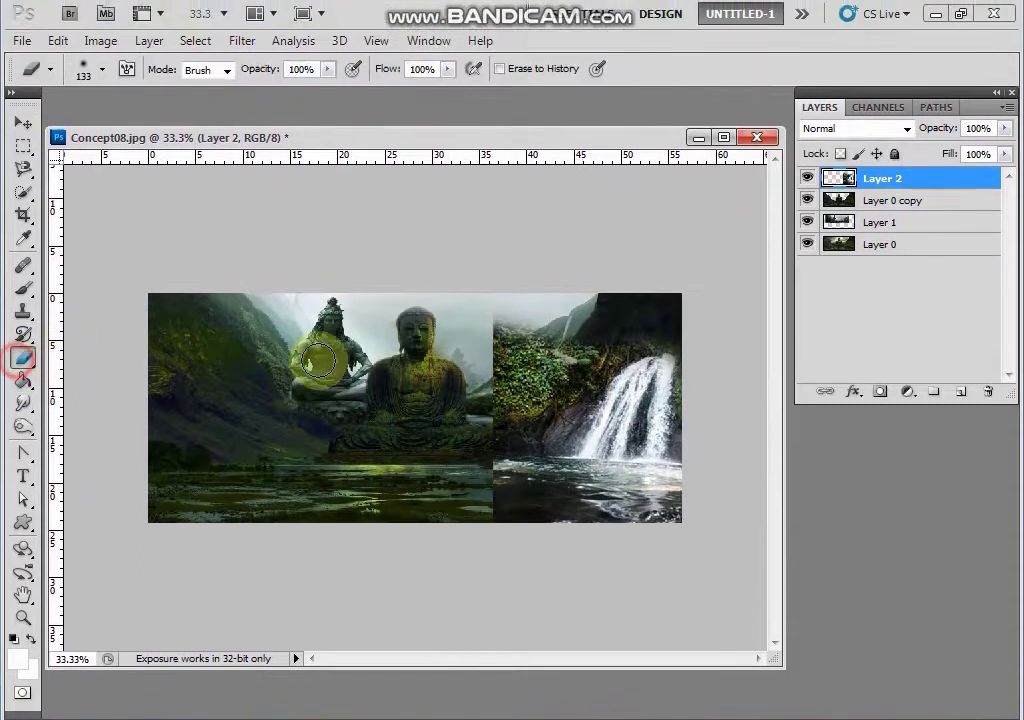
{"action": "left_click", "coordinate": [571, 303]}
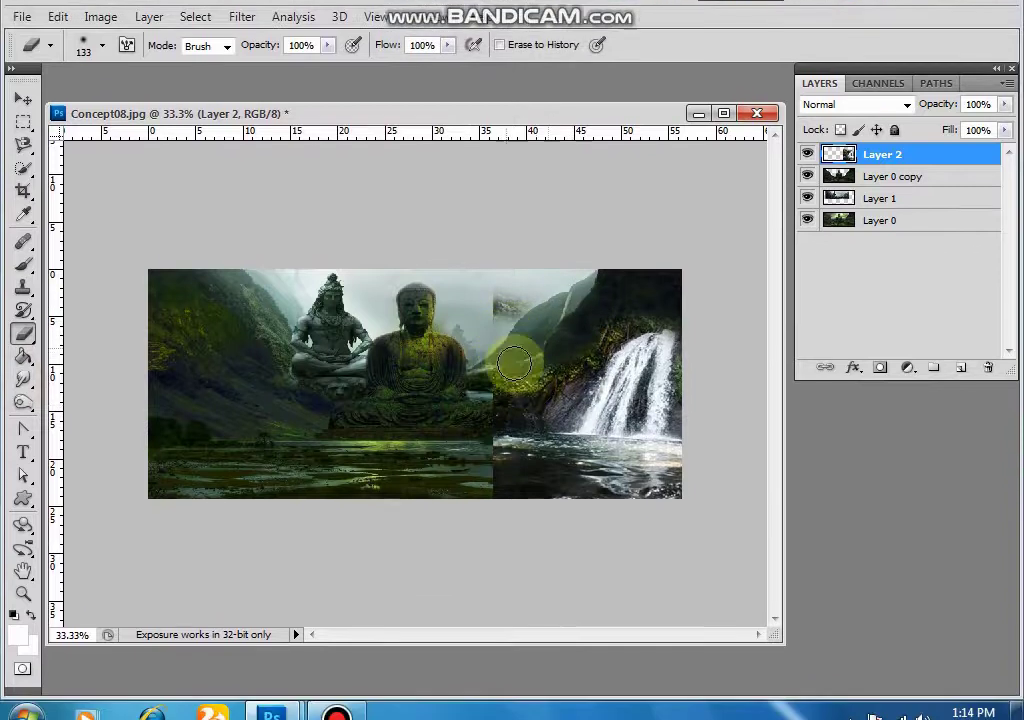
{"action": "mouse_move", "coordinate": [514, 365]}
{"action": "left_mouse_down"}
{"action": "mouse_move", "coordinate": [549, 362]}
{"action": "mouse_move", "coordinate": [506, 383]}
{"action": "mouse_move", "coordinate": [520, 405]}
{"action": "mouse_move", "coordinate": [493, 413]}
{"action": "mouse_move", "coordinate": [499, 481]}
{"action": "left_mouse_up"}
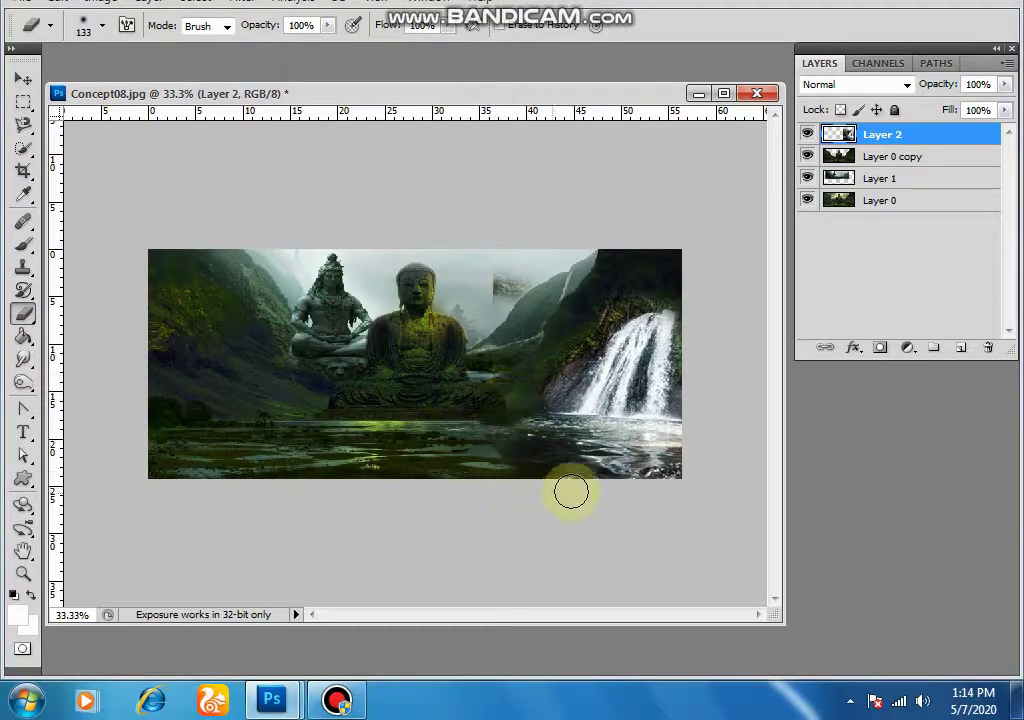
{"action": "mouse_move", "coordinate": [577, 484]}
{"action": "left_mouse_down"}
{"action": "mouse_move", "coordinate": [517, 464]}
{"action": "mouse_move", "coordinate": [473, 421]}
{"action": "mouse_move", "coordinate": [549, 473]}
{"action": "mouse_move", "coordinate": [626, 499]}
{"action": "left_mouse_up"}
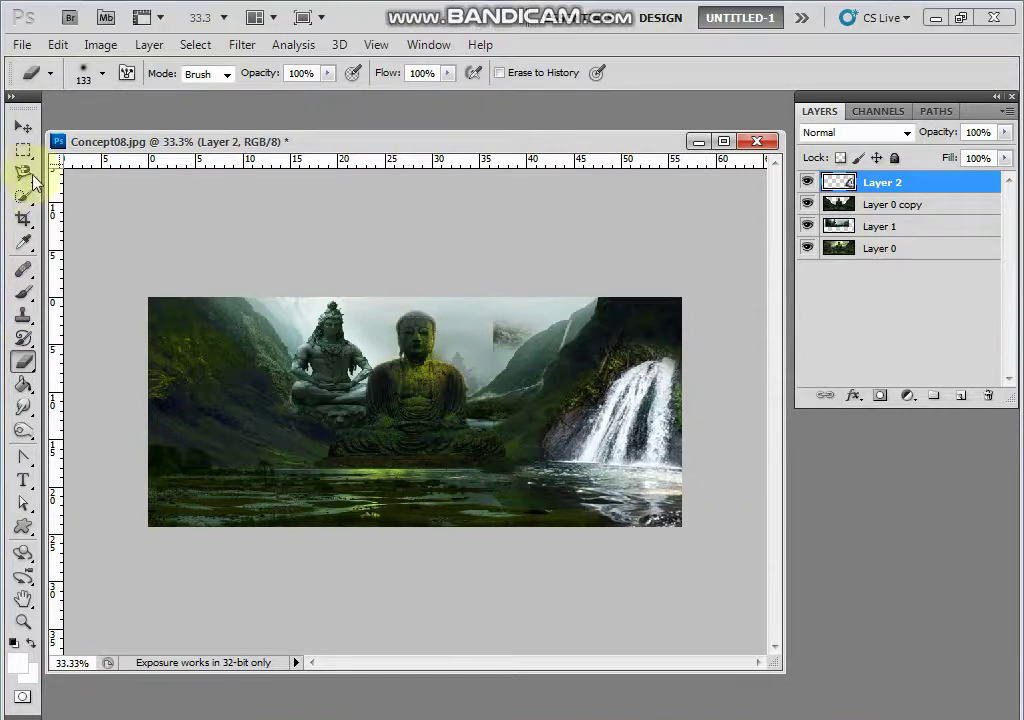
Shift the waterfall layer slightly toward the Buddha and erase its leftover patch from the sky.
{"action": "left_click", "coordinate": [23, 124]}
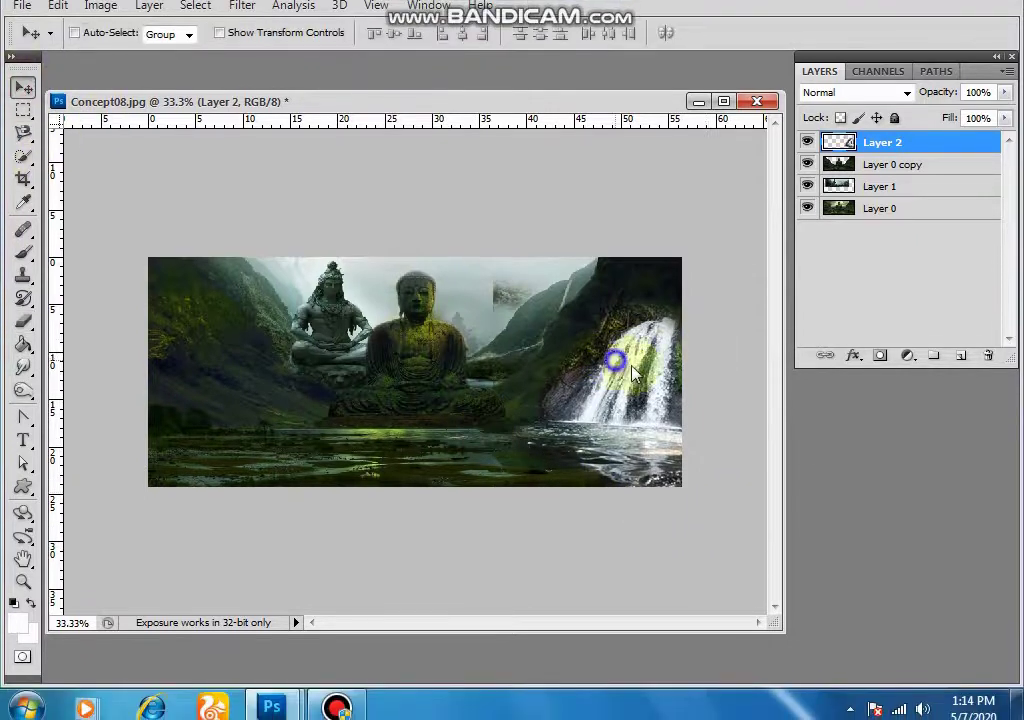
{"action": "left_click_drag", "start_coordinate": [641, 372], "coordinate": [620, 371]}
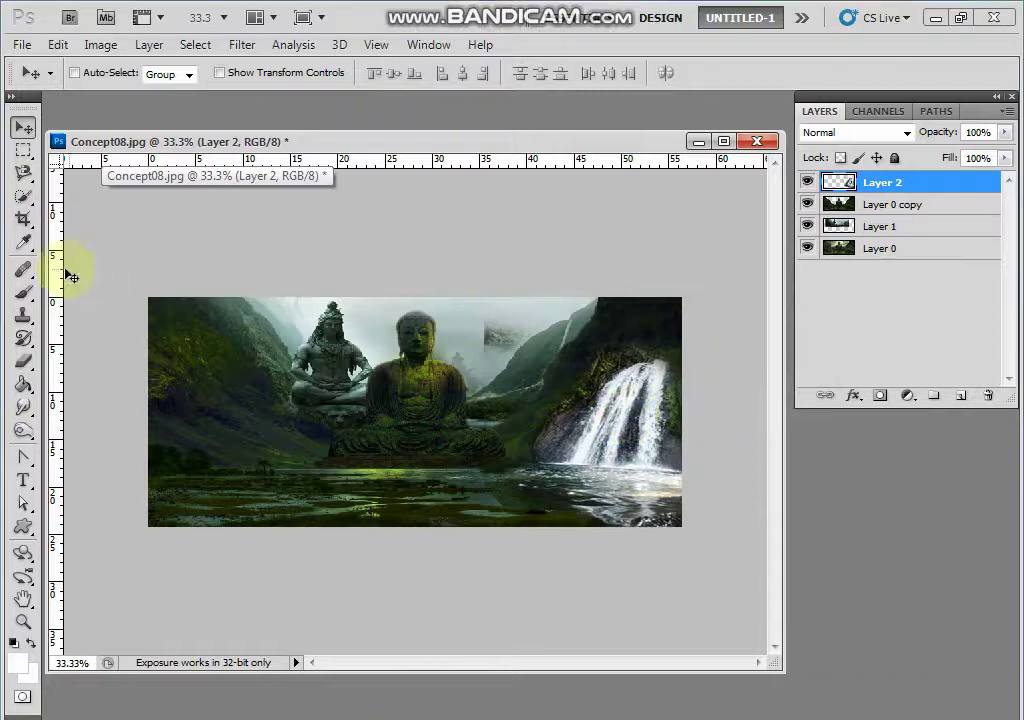
{"action": "left_click", "coordinate": [23, 313]}
{"action": "left_click", "coordinate": [523, 275]}
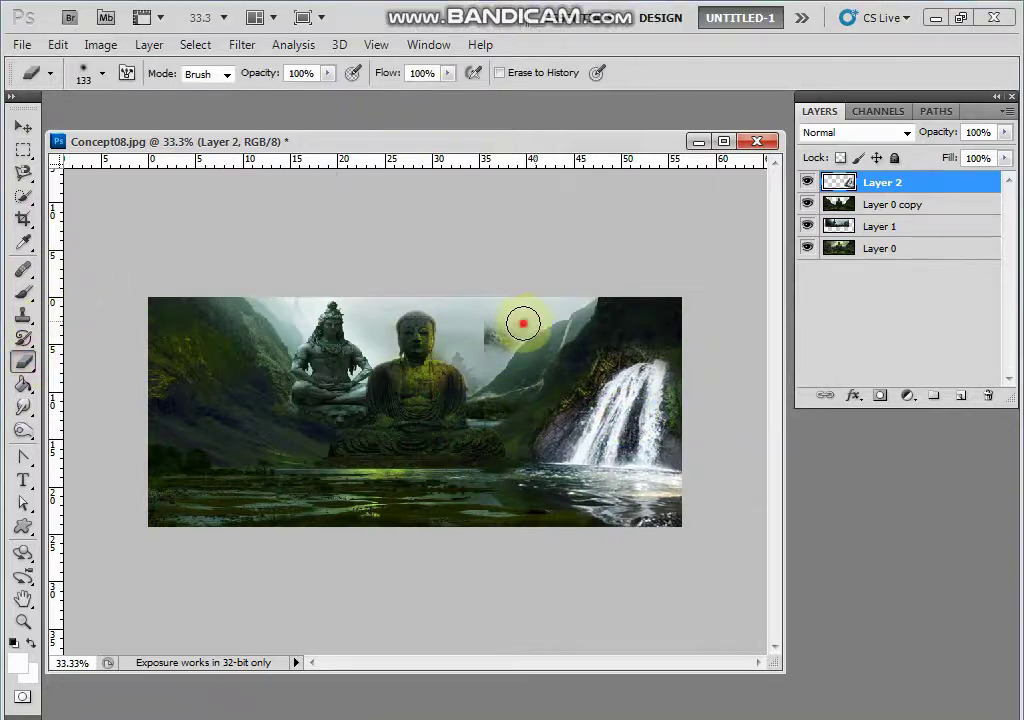
{"action": "left_click_drag", "start_coordinate": [523, 323], "coordinate": [482, 359]}
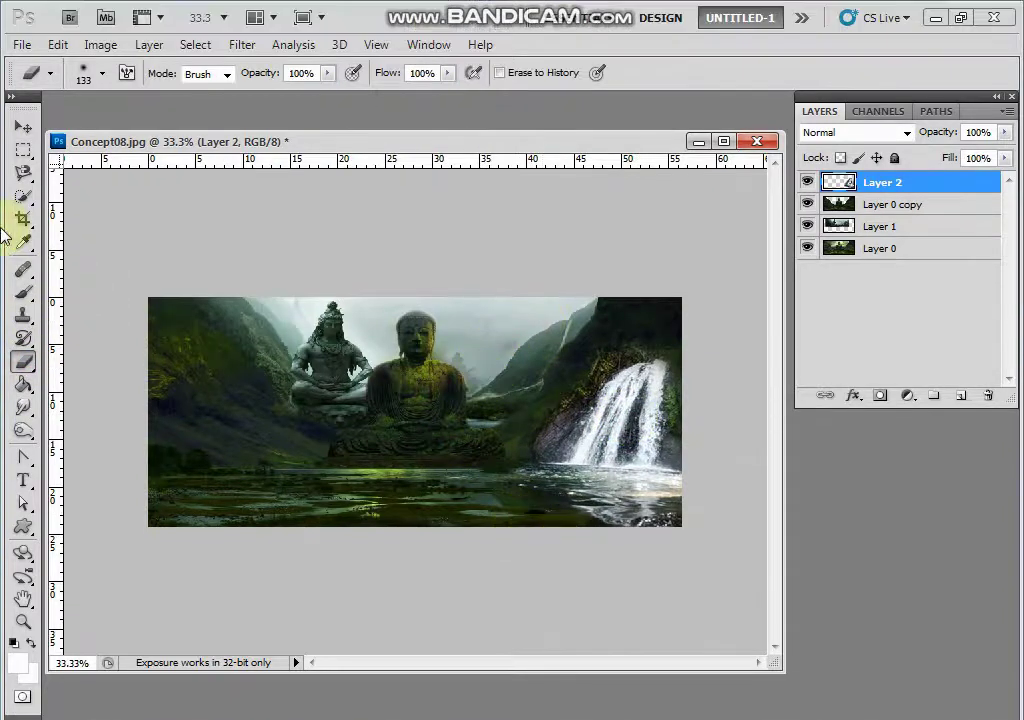
Outline the foreground water below the waterfall with a freehand lasso selection and feather it by 3 pixels.
{"action": "left_click", "coordinate": [27, 173]}
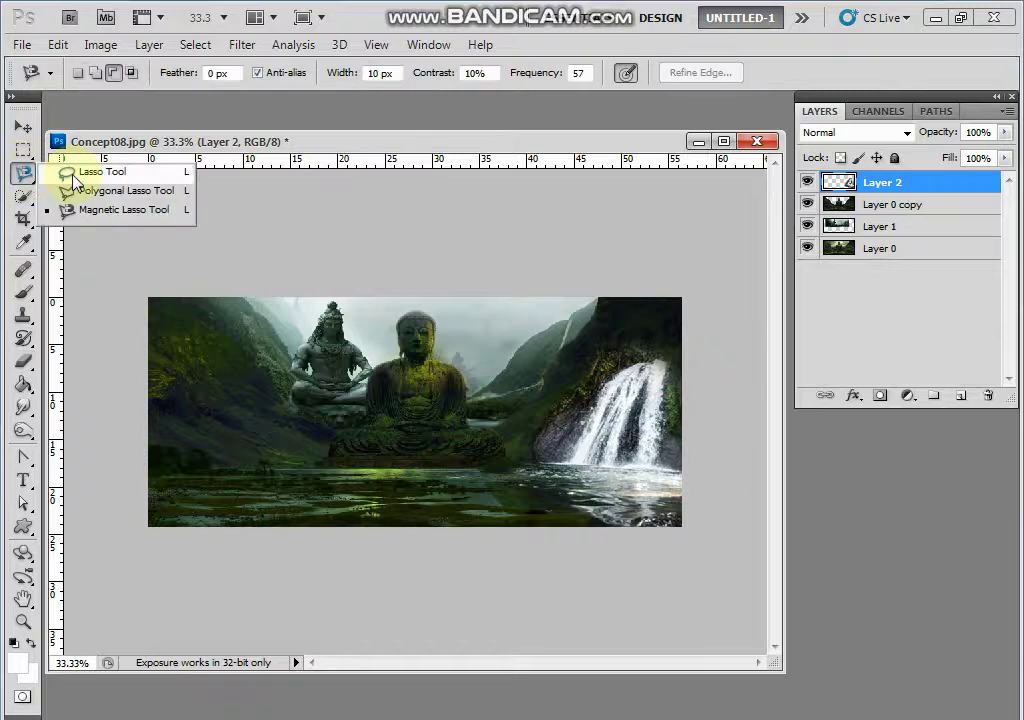
{"action": "left_click", "coordinate": [82, 172]}
{"action": "mouse_move", "coordinate": [660, 473]}
{"action": "left_mouse_down"}
{"action": "mouse_move", "coordinate": [667, 464]}
{"action": "mouse_move", "coordinate": [544, 464]}
{"action": "mouse_move", "coordinate": [552, 486]}
{"action": "mouse_move", "coordinate": [605, 475]}
{"action": "left_mouse_up"}
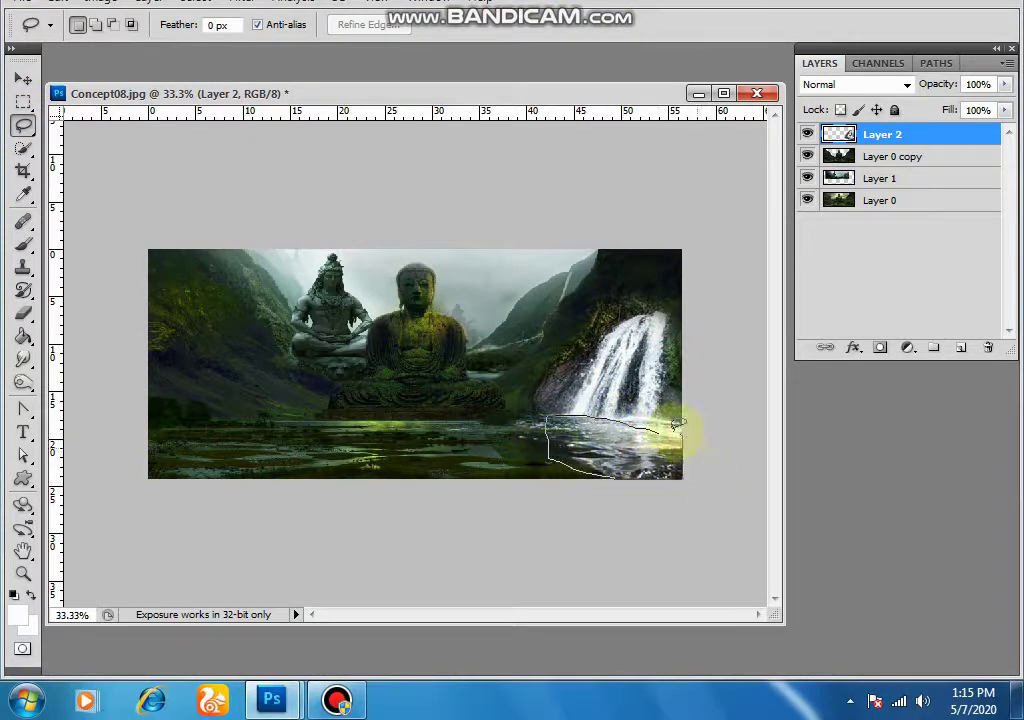
{"action": "left_click_drag", "start_coordinate": [660, 421], "coordinate": [662, 424]}
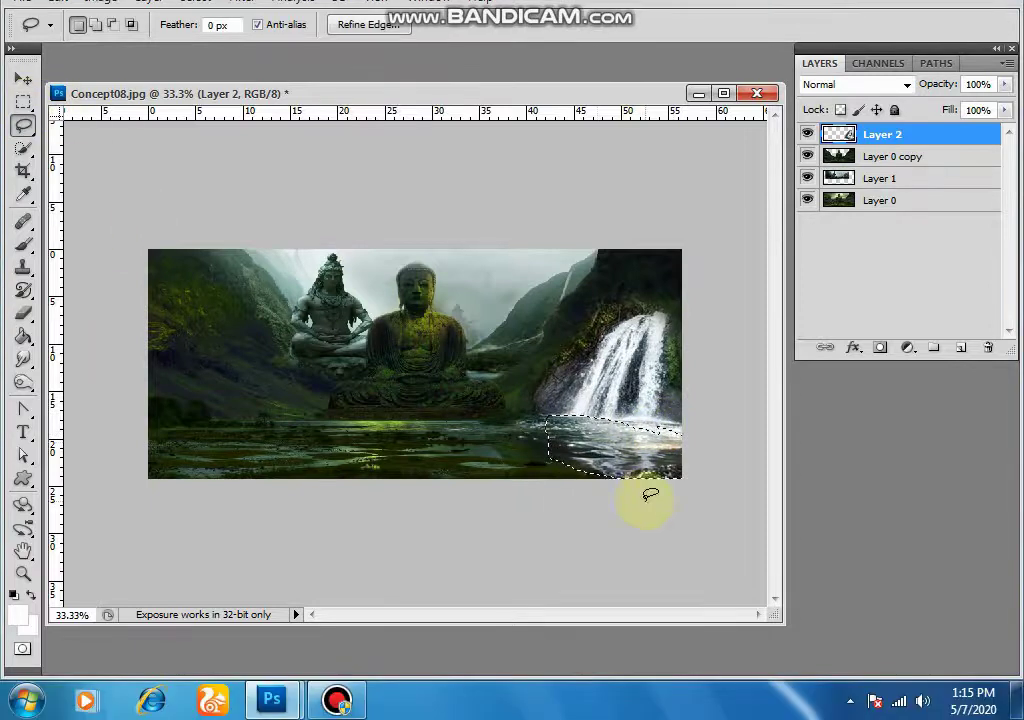
{"action": "right_click", "coordinate": [645, 478]}
{"action": "left_click", "coordinate": [690, 151]}
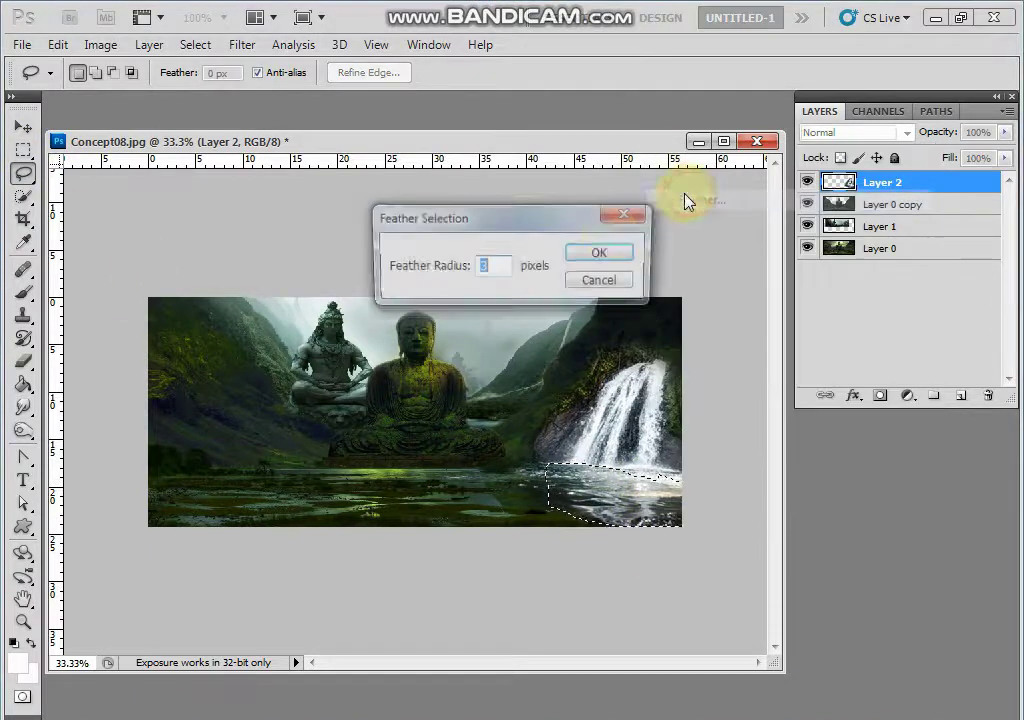
{"action": "left_click", "coordinate": [602, 254]}
Duplicate the selected water toward the Buddha to extend it across the lake, and clear the selection.
{"action": "left_click", "coordinate": [23, 124]}
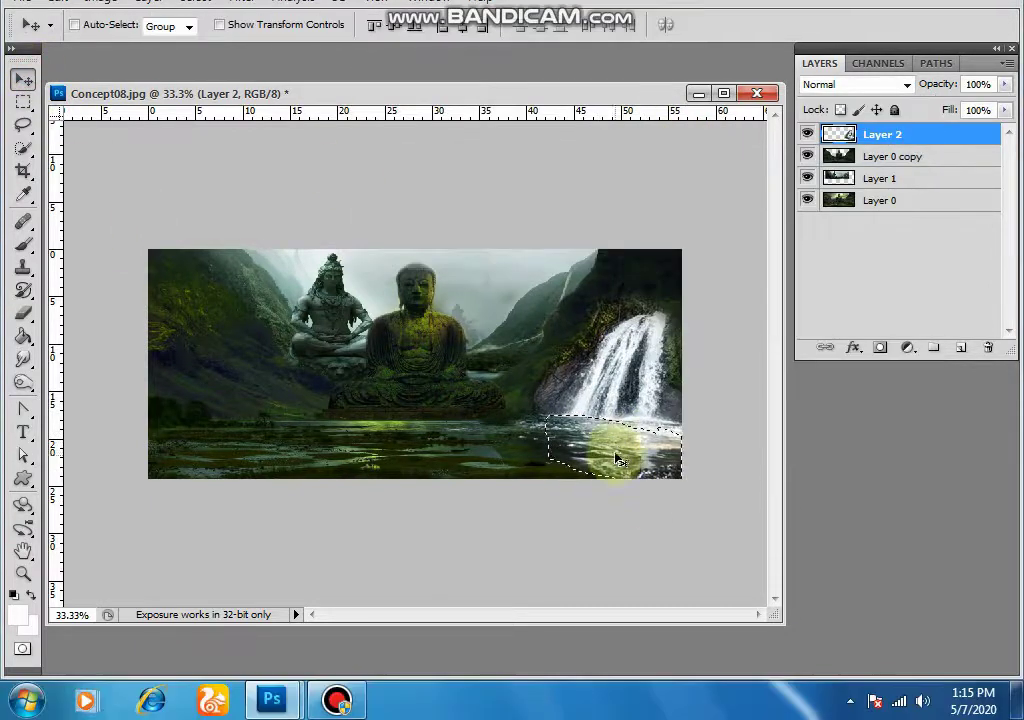
{"action": "left_click_drag", "start_coordinate": [619, 451], "coordinate": [563, 461]}
{"action": "key", "text": "ctrl+d"}
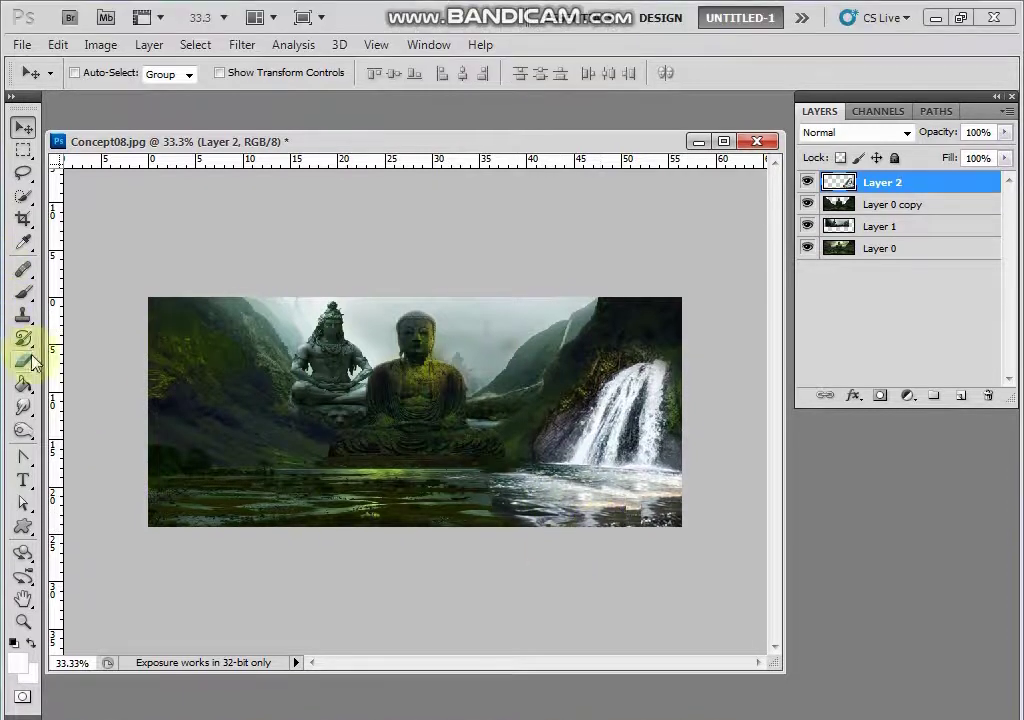
Erase the hard edges of the extended water with the soft eraser to blend it into the lake.
{"action": "left_click", "coordinate": [26, 360]}
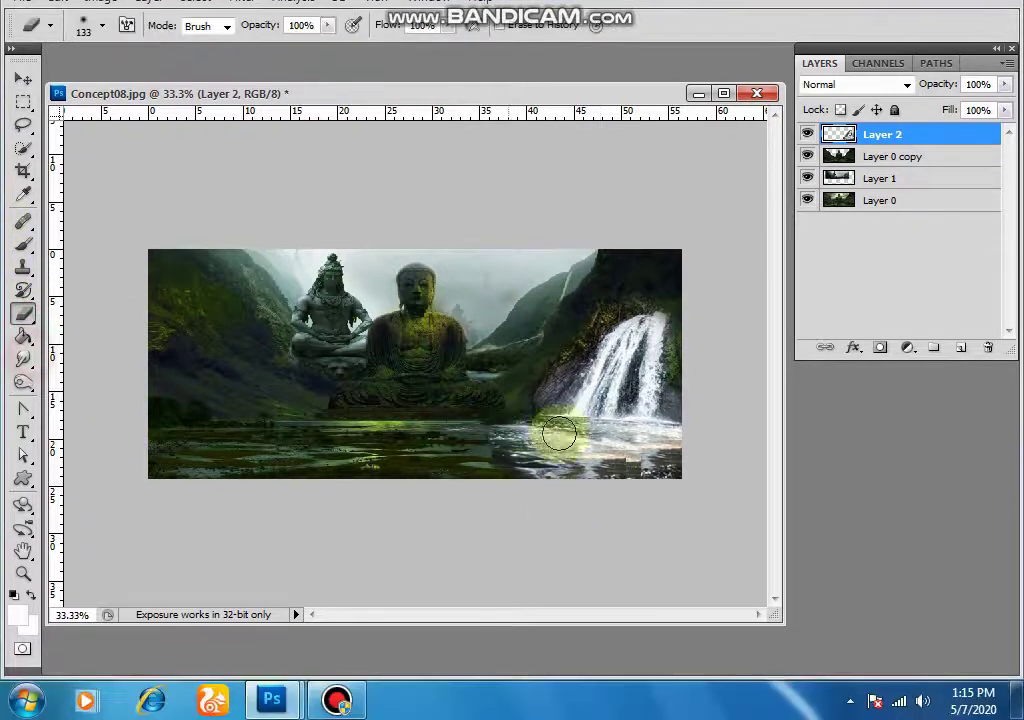
{"action": "left_click", "coordinate": [507, 456]}
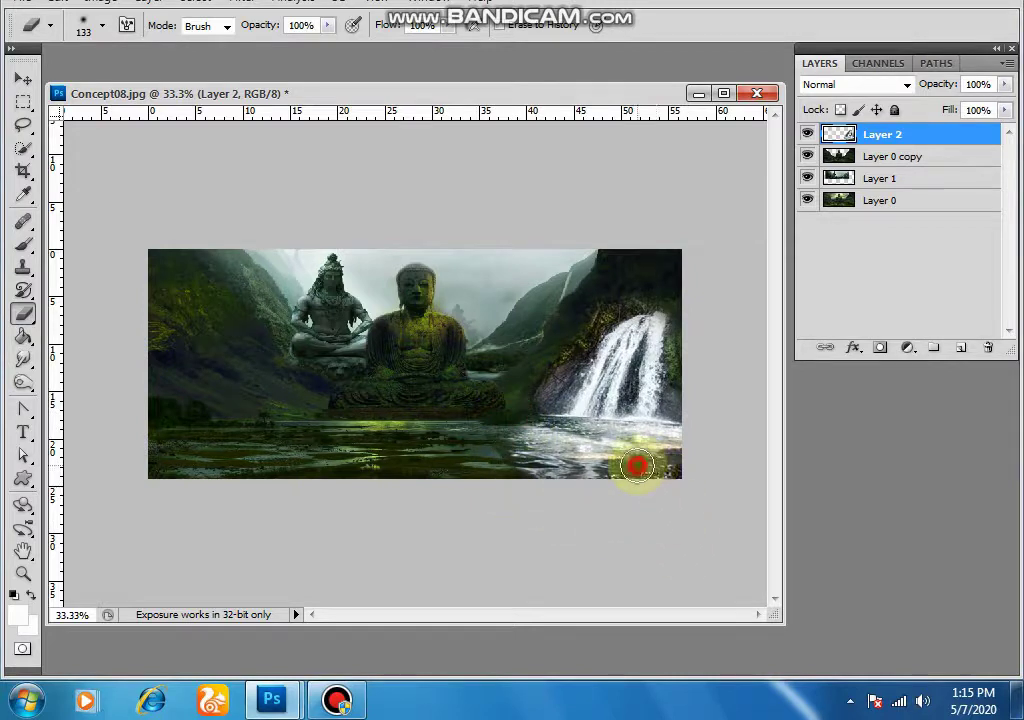
{"action": "left_click", "coordinate": [625, 466]}
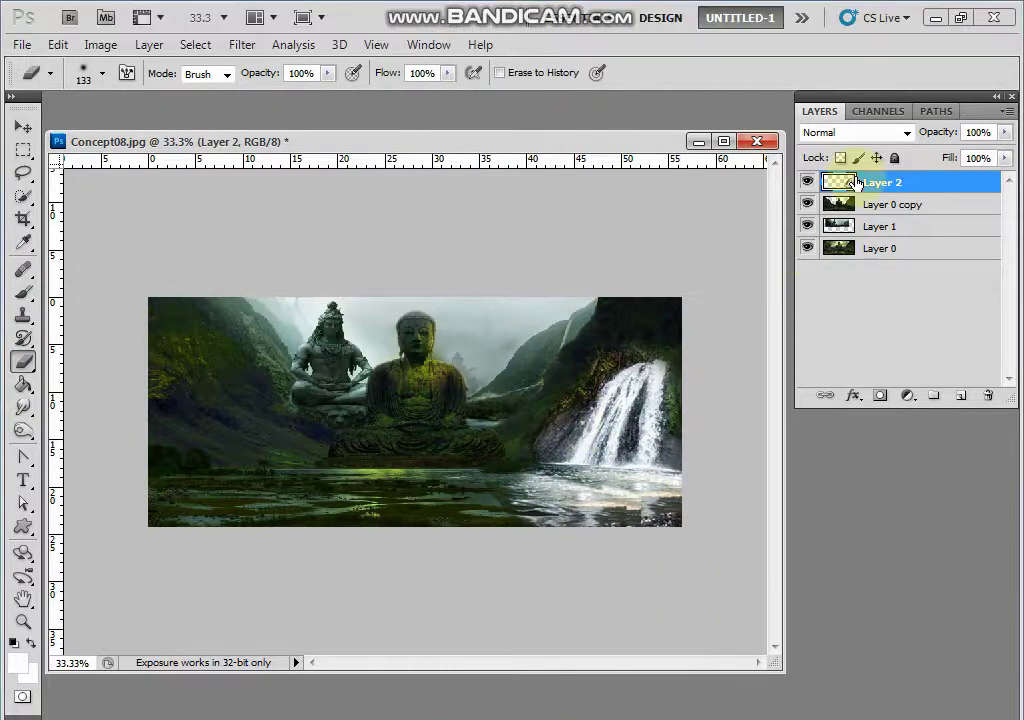
Darken the waterfall layer with a Brightness/Contrast adjustment by strongly lowering its brightness.
{"action": "right_click", "coordinate": [857, 136]}
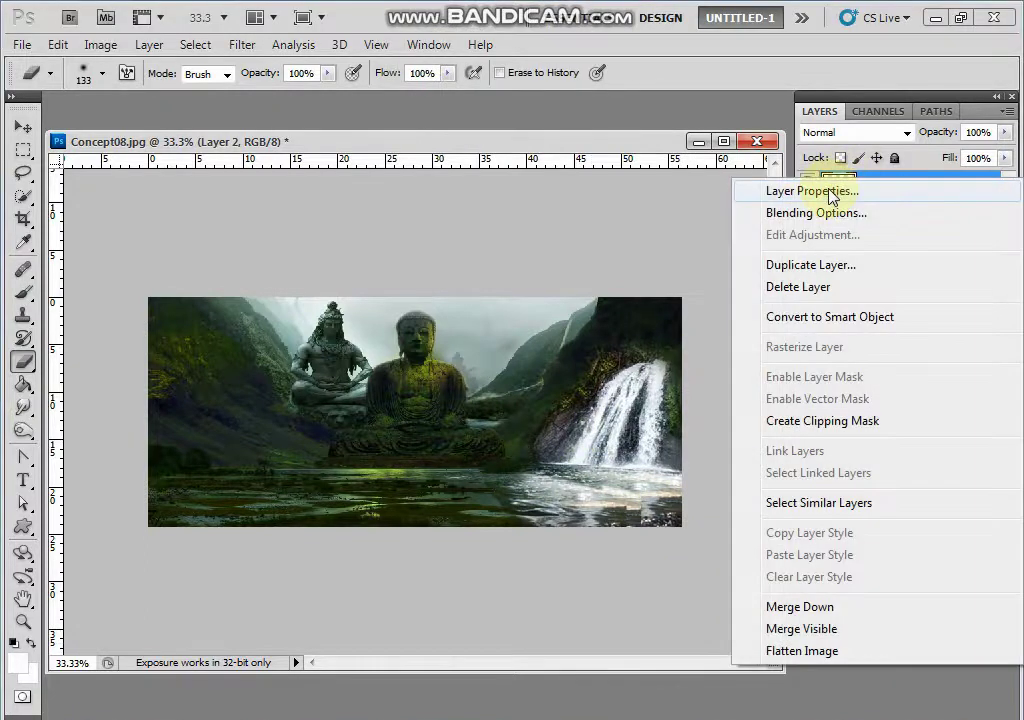
{"action": "left_click", "coordinate": [76, 46]}
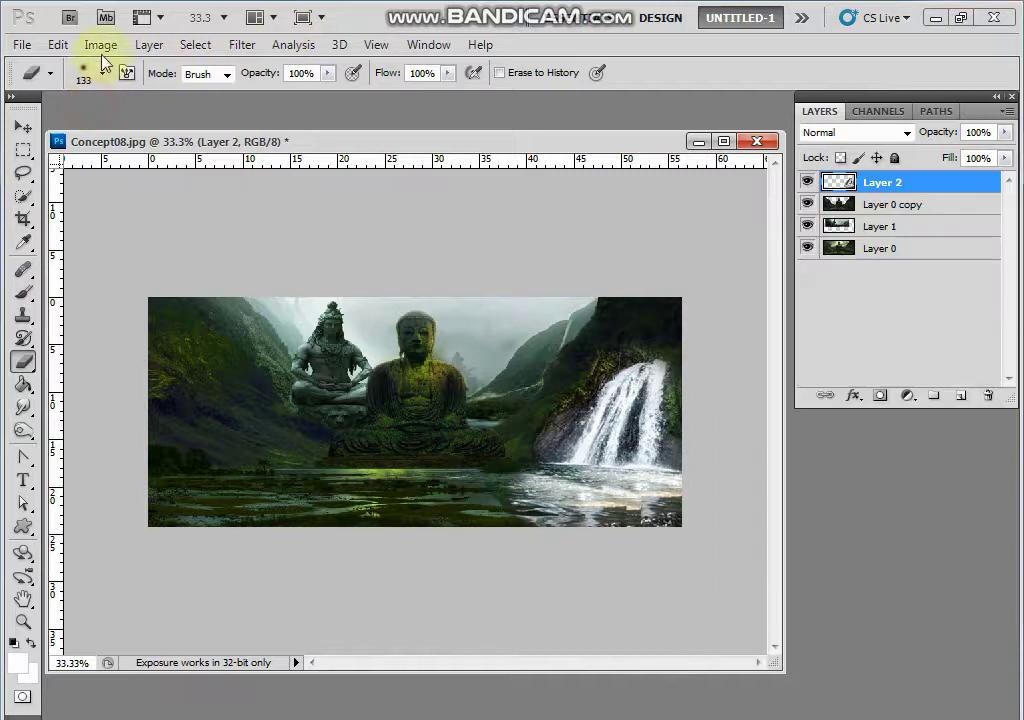
{"action": "left_click", "coordinate": [100, 45]}
{"action": "mouse_move", "coordinate": [107, 94]}
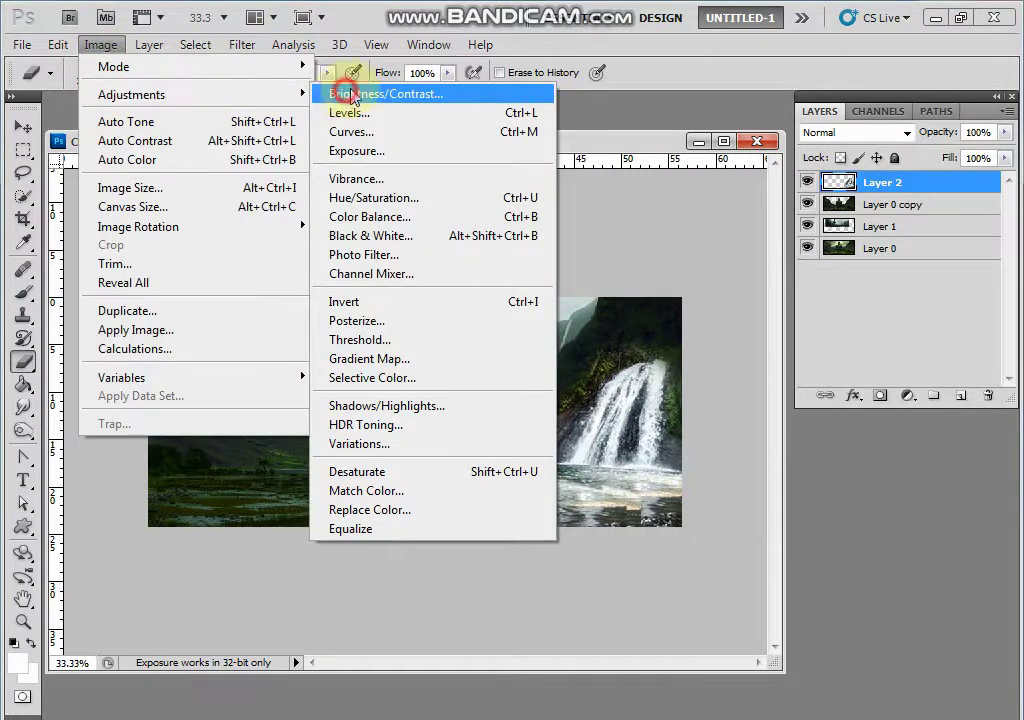
{"action": "left_click", "coordinate": [345, 95]}
{"action": "left_click_drag", "start_coordinate": [667, 225], "coordinate": [609, 241]}
{"action": "left_click", "coordinate": [815, 199]}
{"action": "key", "text": "e"}
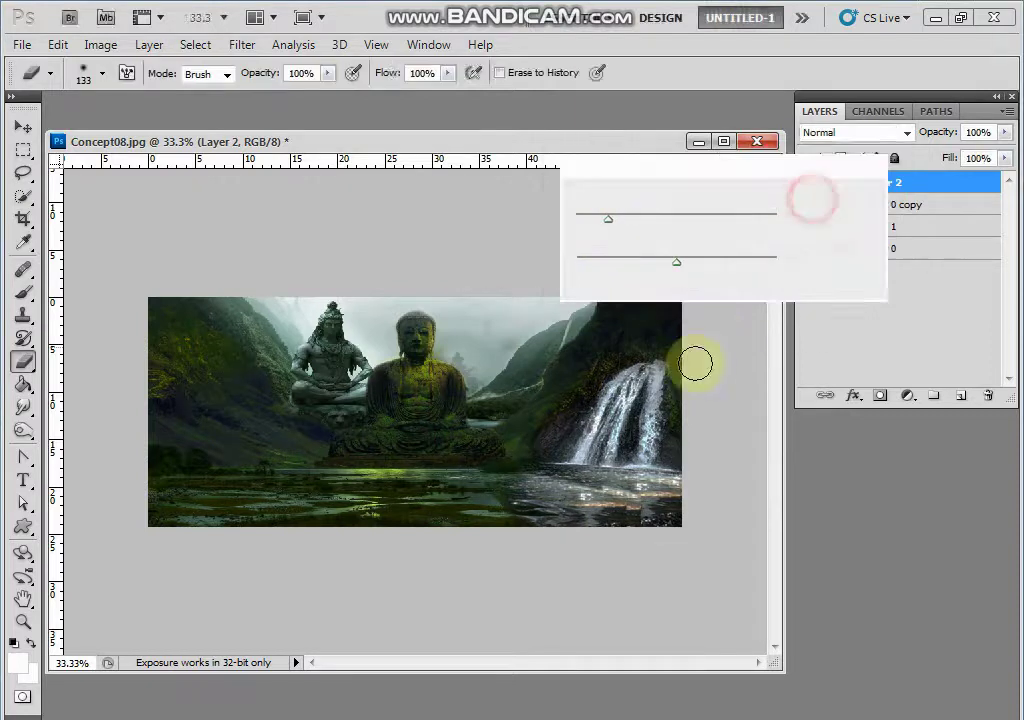